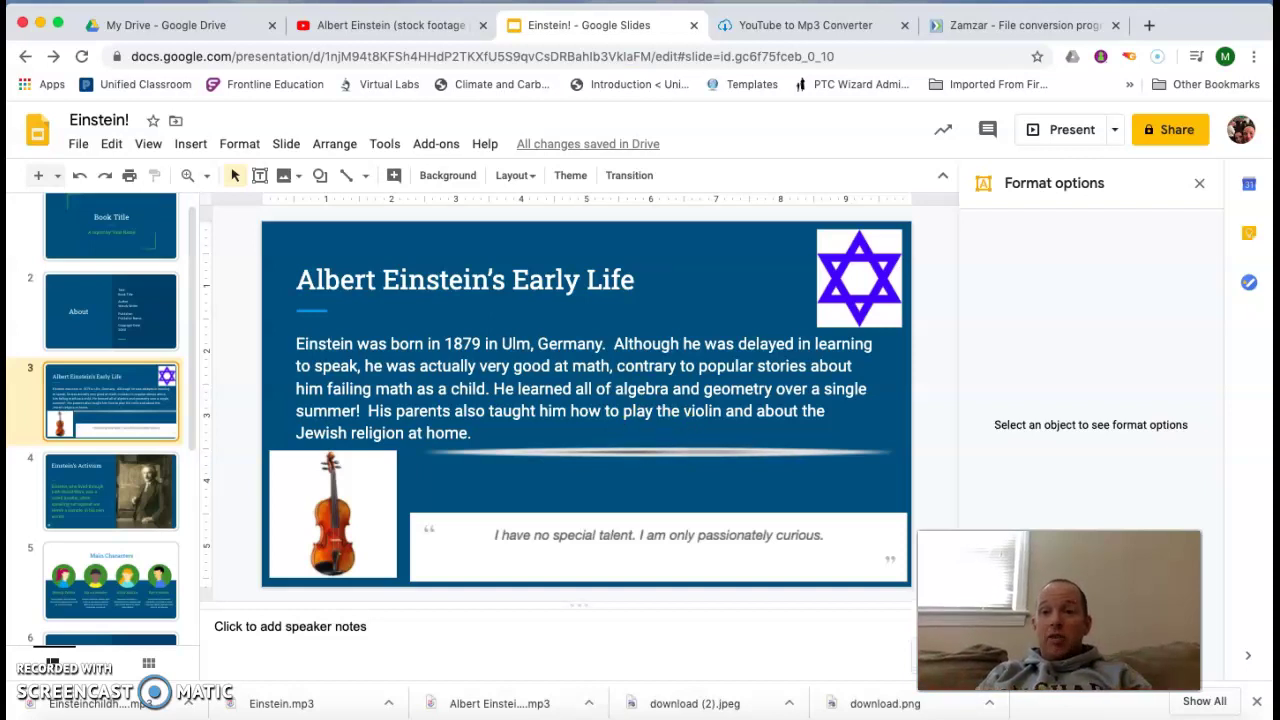
Launch Voice Memos through Spotlight and select the 22-second 'Einstein 1' recording
key(super+space)
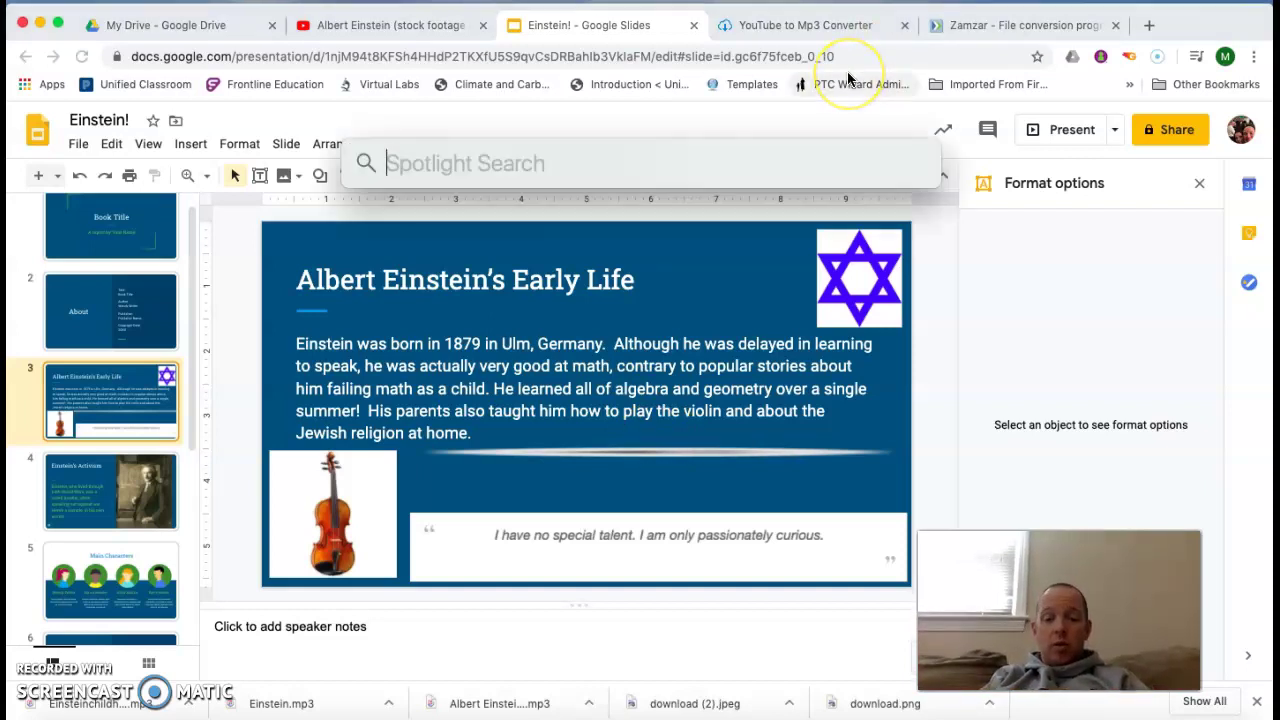
text(voice)
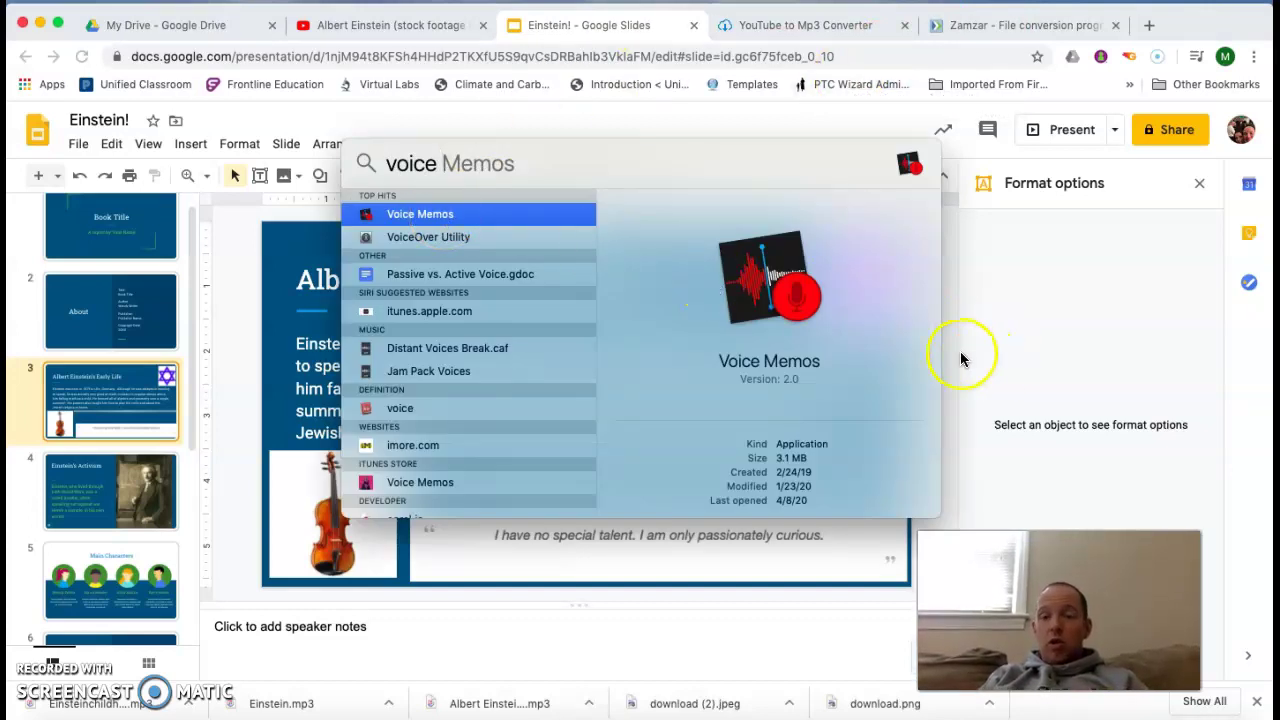
click(437, 221)
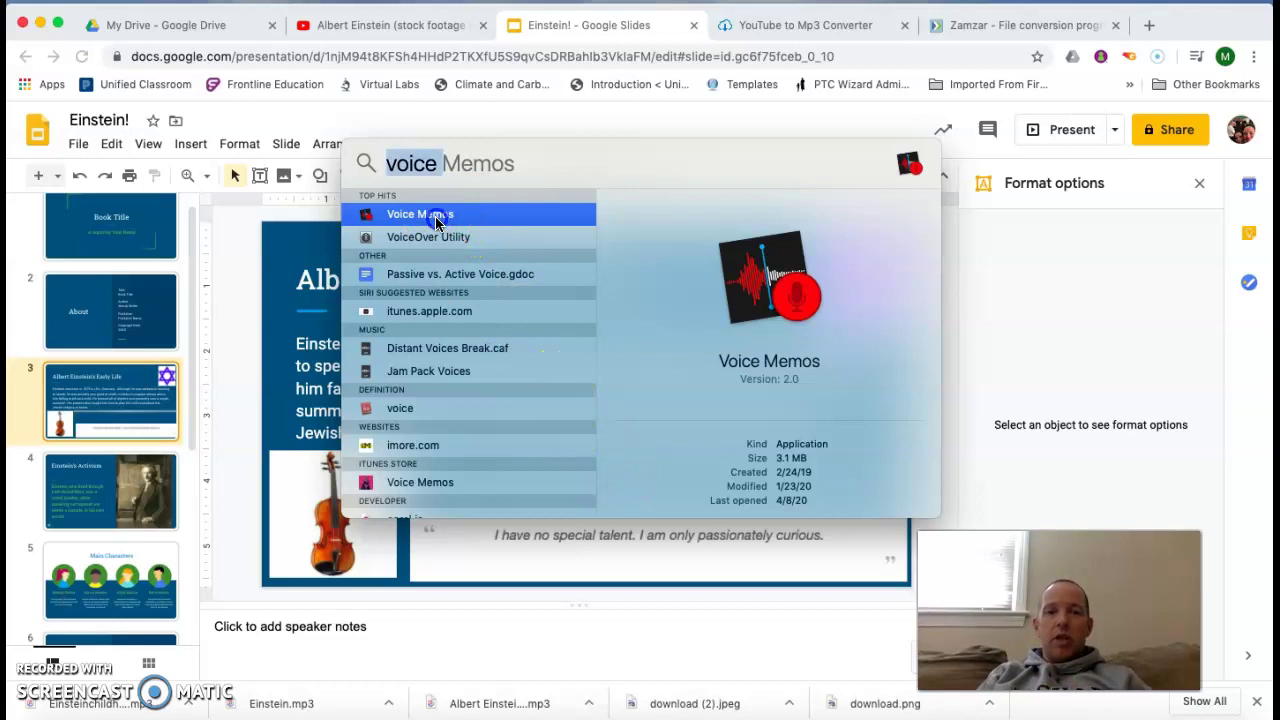
double_click(437, 221)
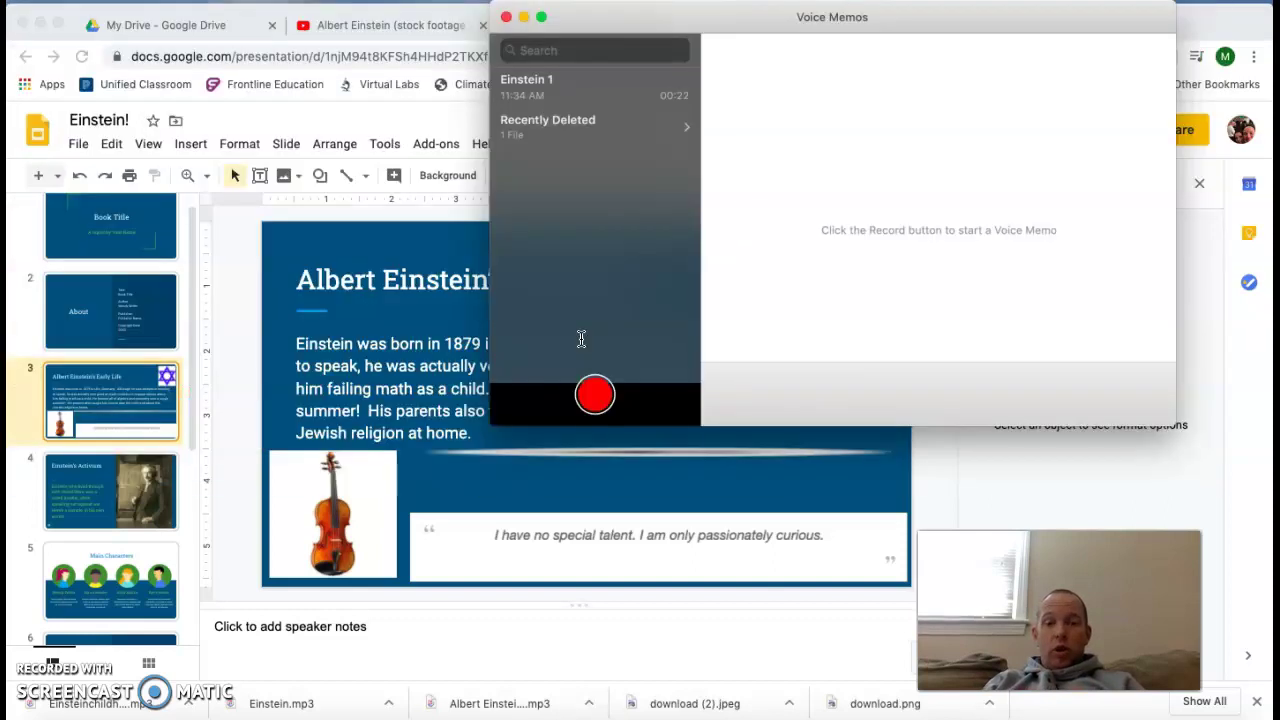
click(610, 70)
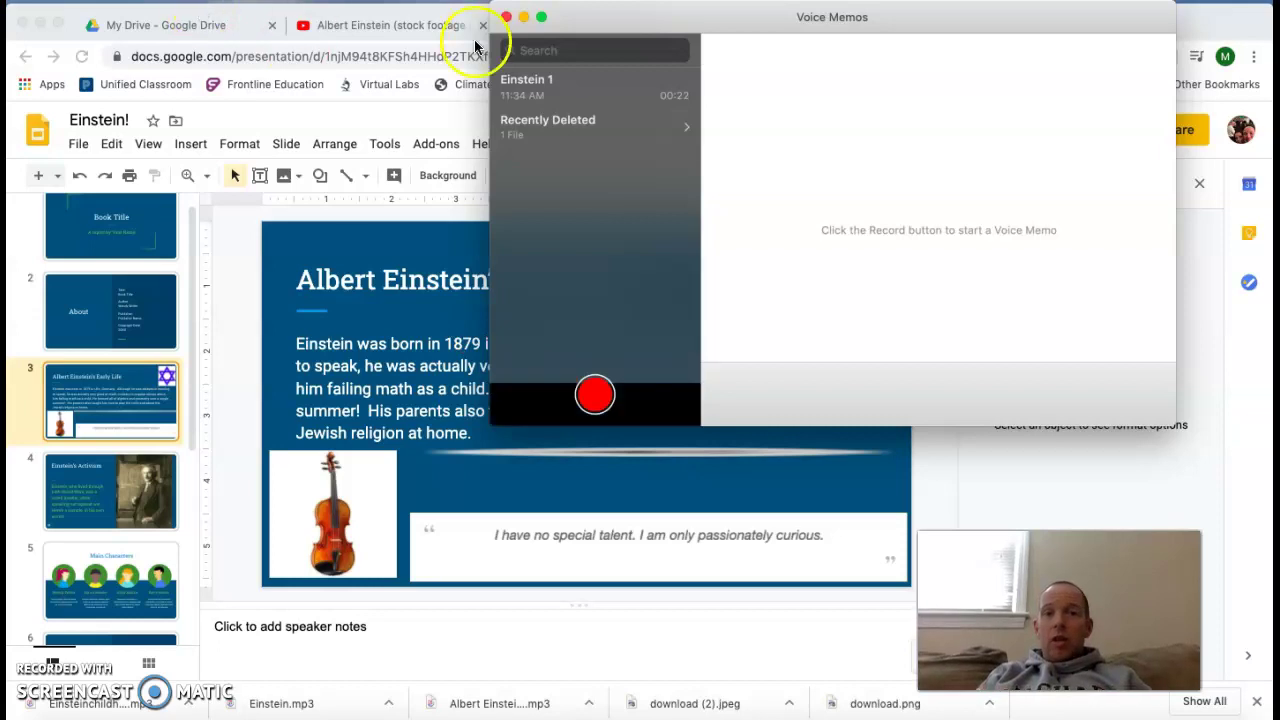
Minimize both Chrome windows and drag the Einstein 1 memo onto the desktop as 'Einstein 1 2.m4a'
click(41, 25)
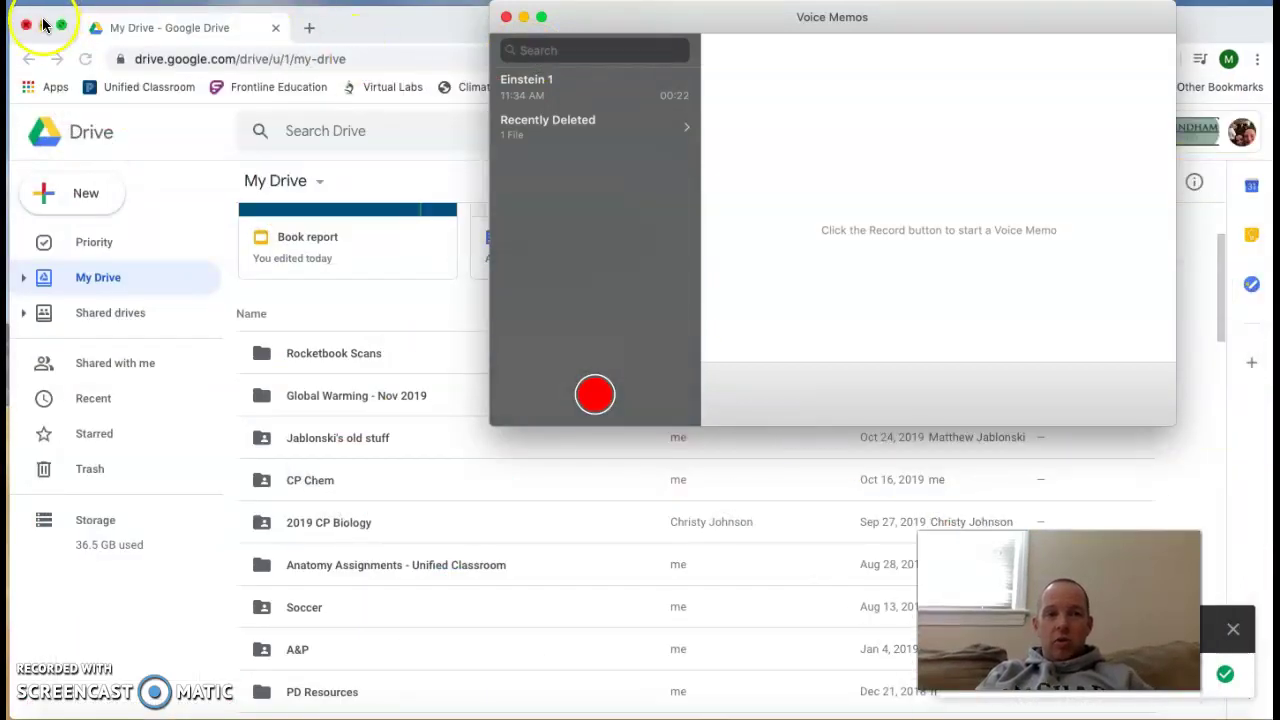
click(42, 27)
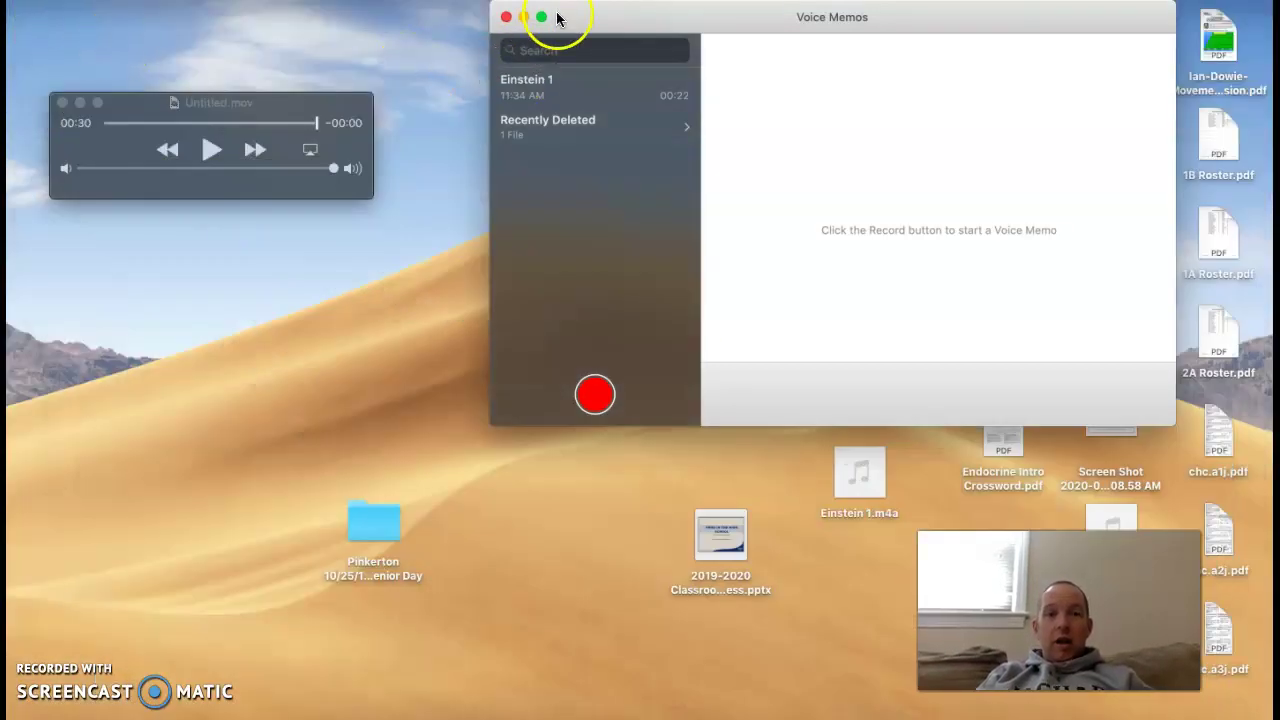
drag(543, 80, 519, 533)
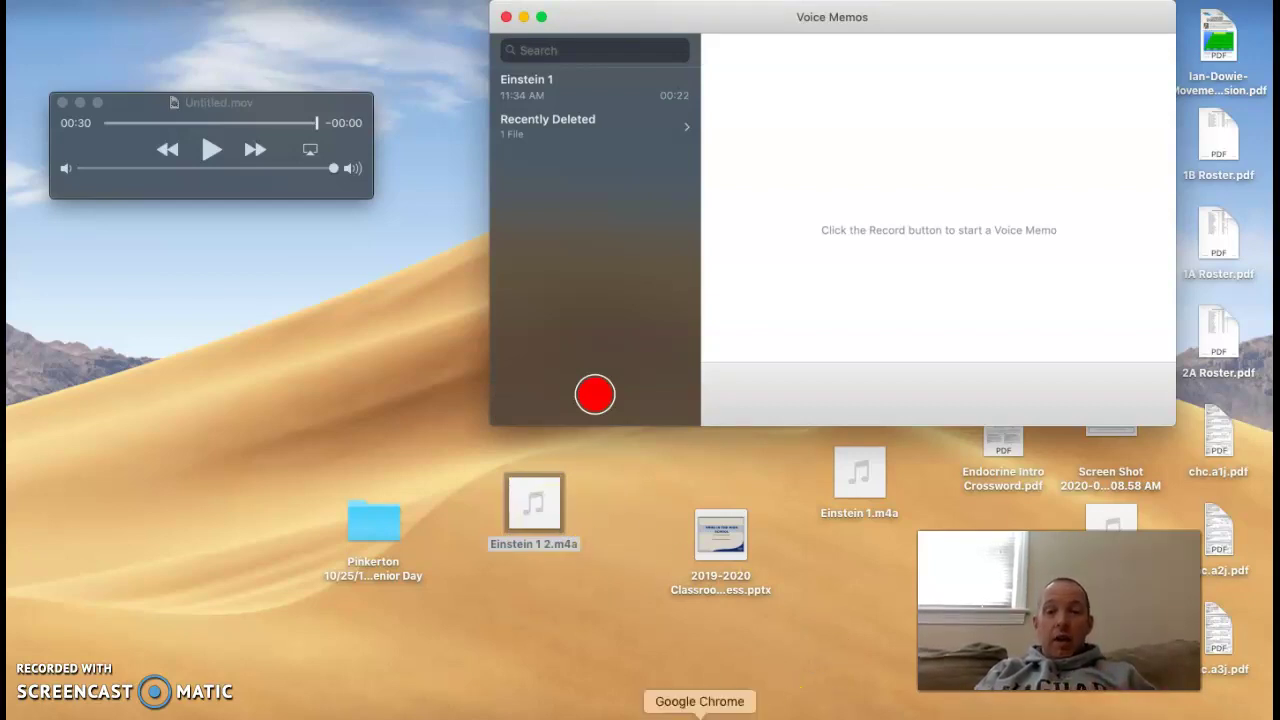
Restore Chrome, delete the old audio clip from the Early Life slide, and return to Zamzar
click(700, 712)
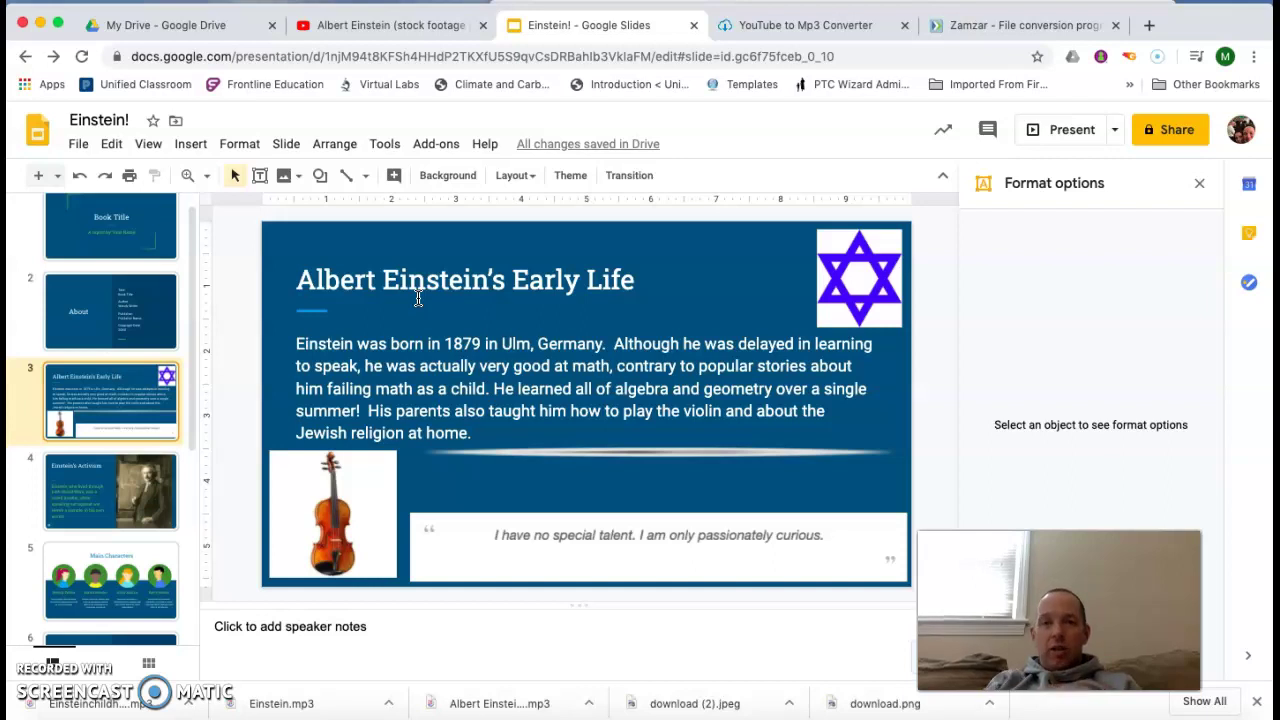
click(659, 453)
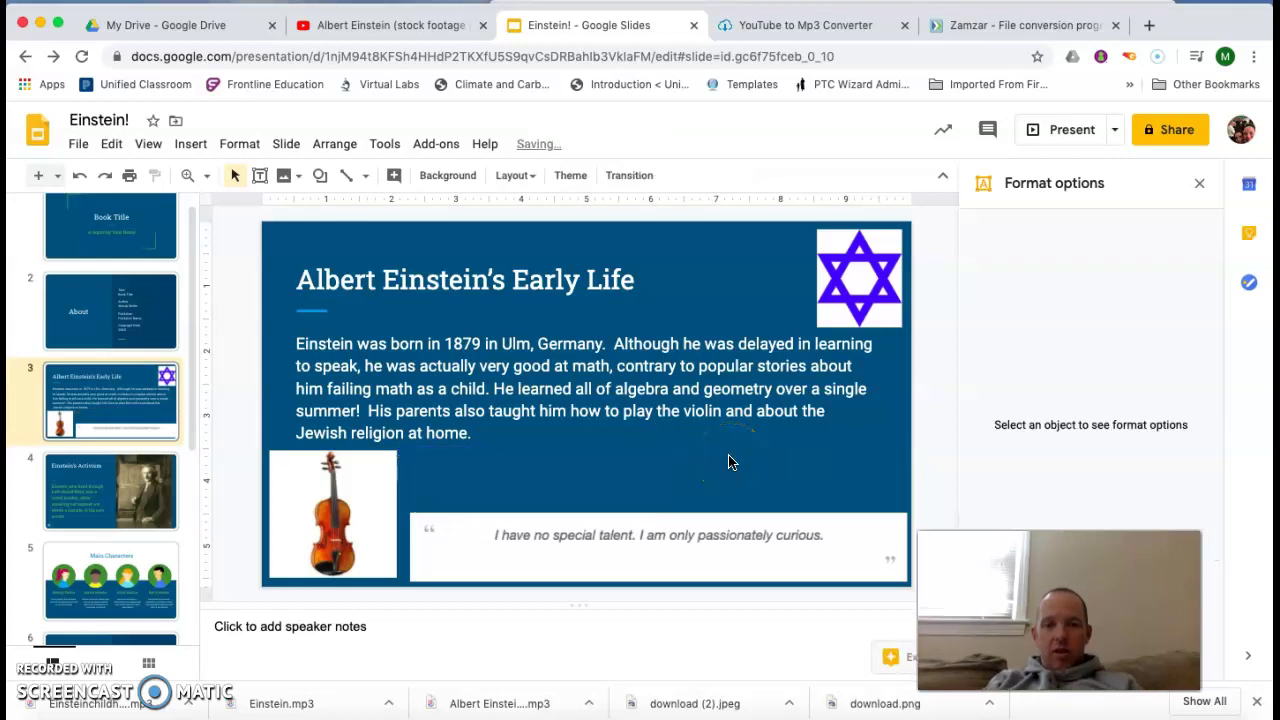
key(Delete)
click(1050, 30)
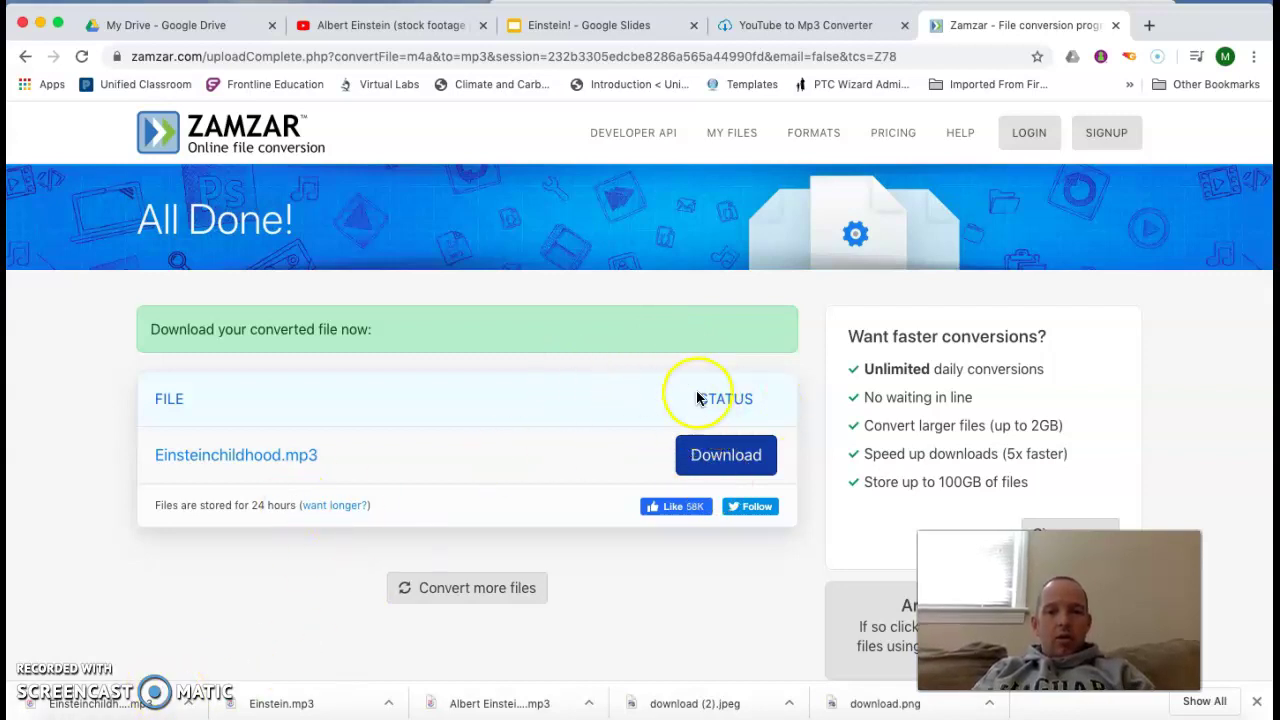
On Zamzar's M4A to MP3 page, add 'Einstein 1 2.m4a' from the Desktop
click(22, 62)
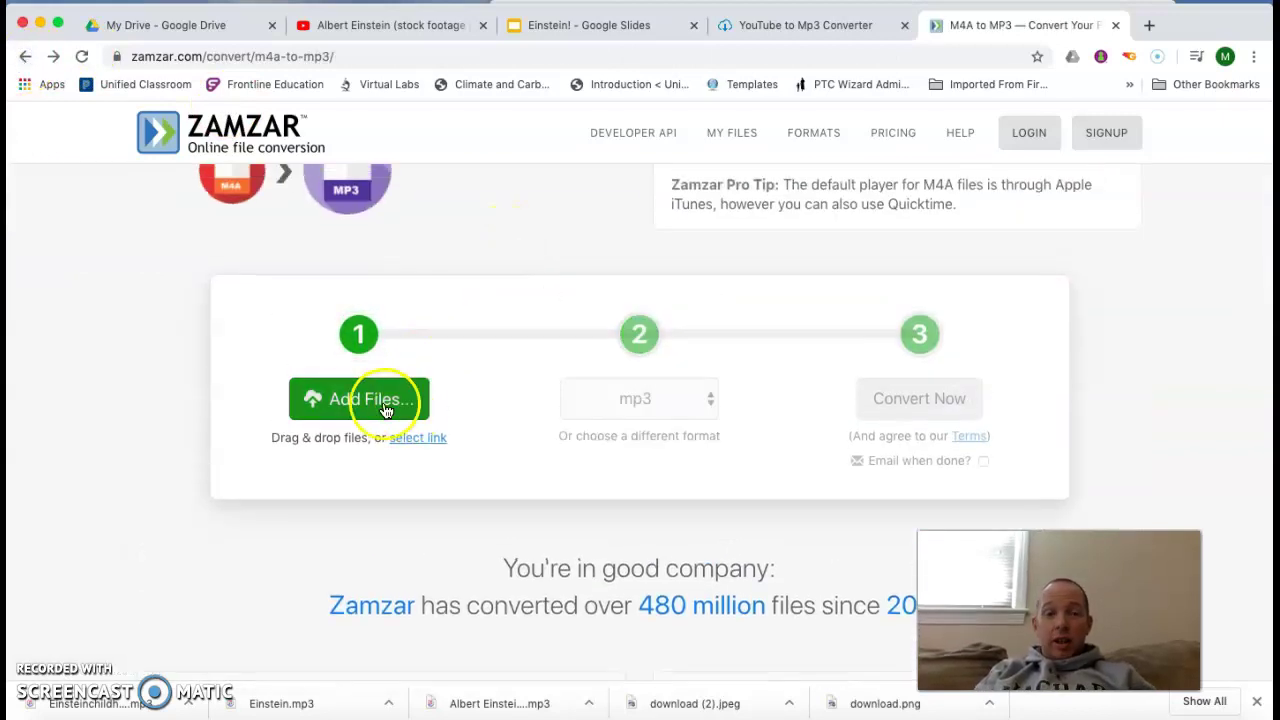
click(376, 400)
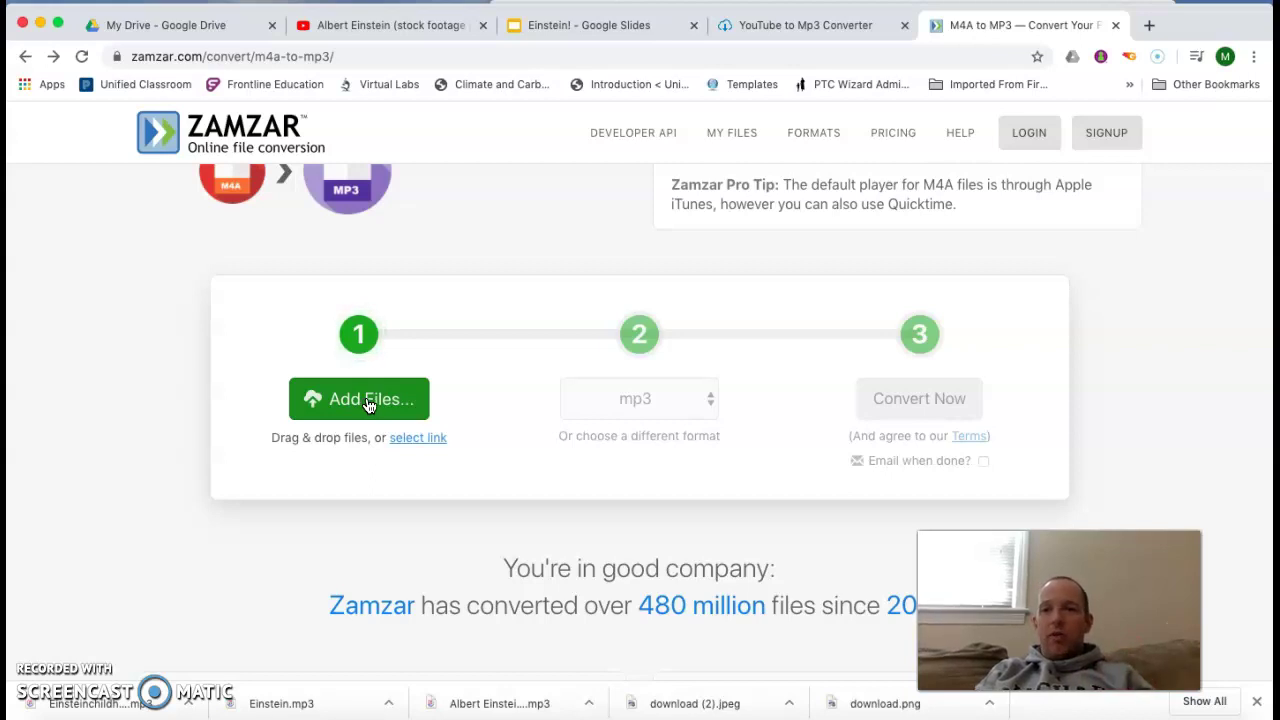
click(368, 402)
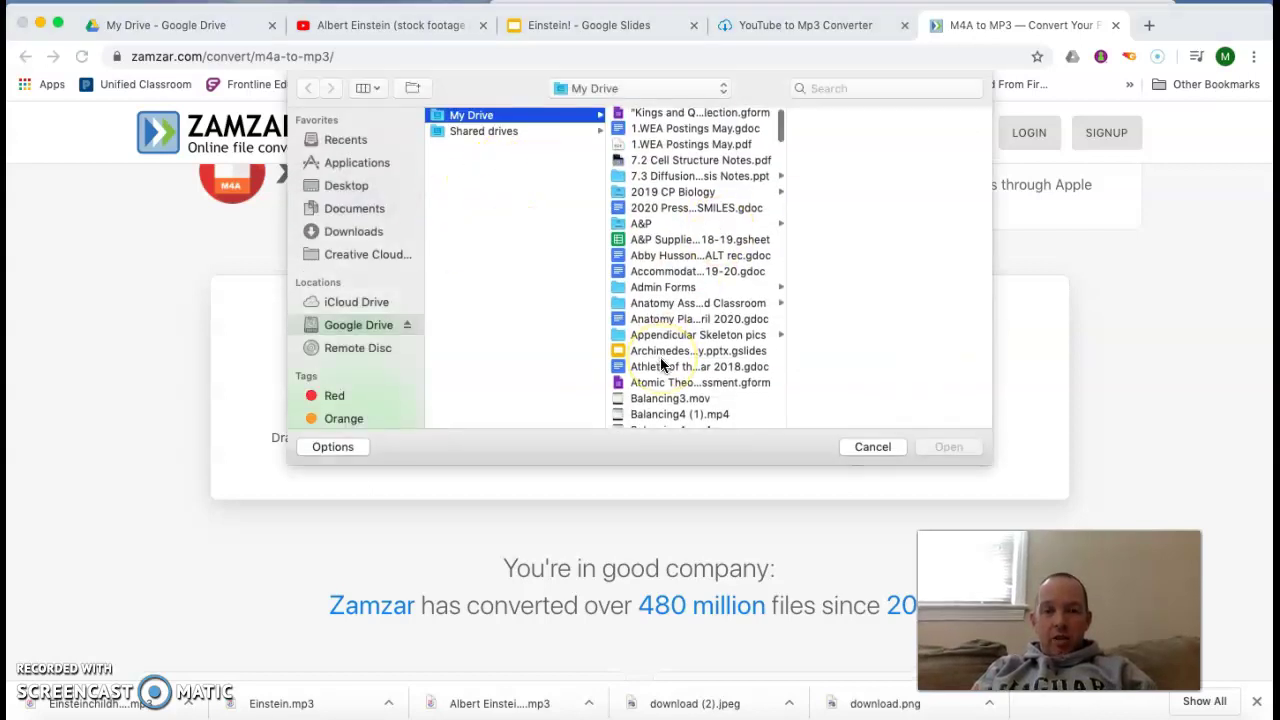
scroll(660, 360, down, 5)
scroll(660, 365, down, 10)
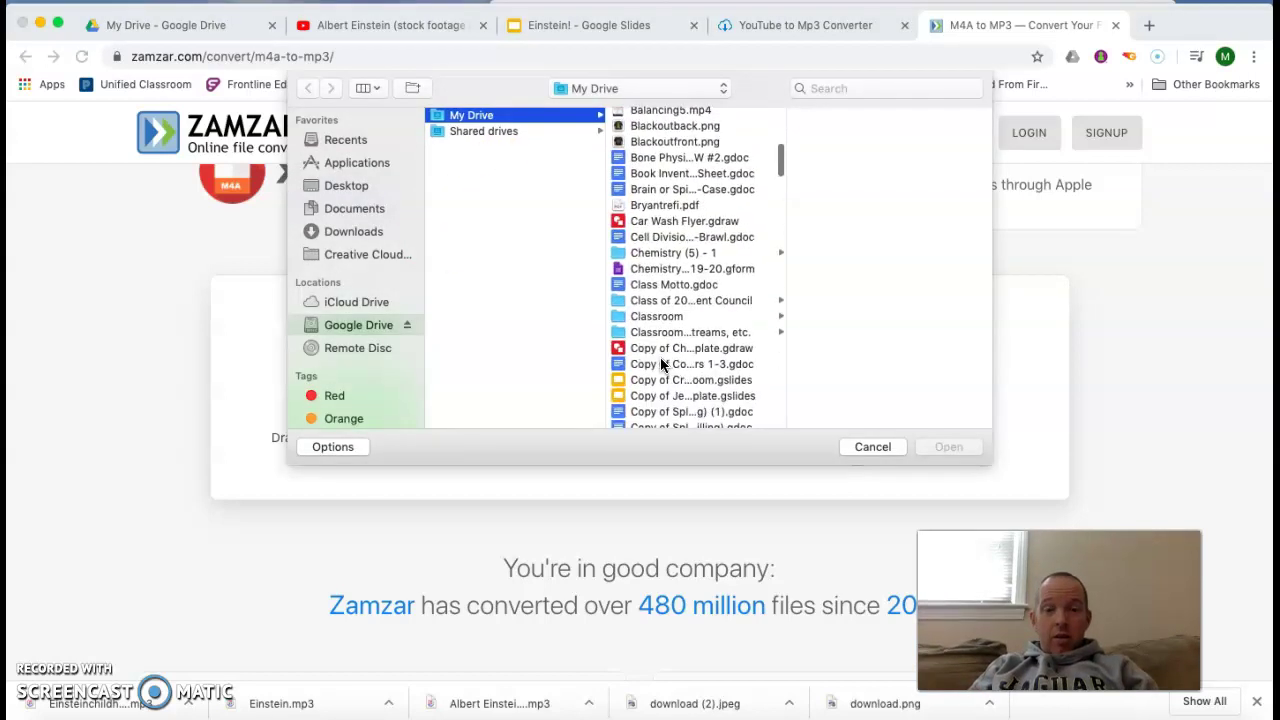
scroll(660, 362, down, 5)
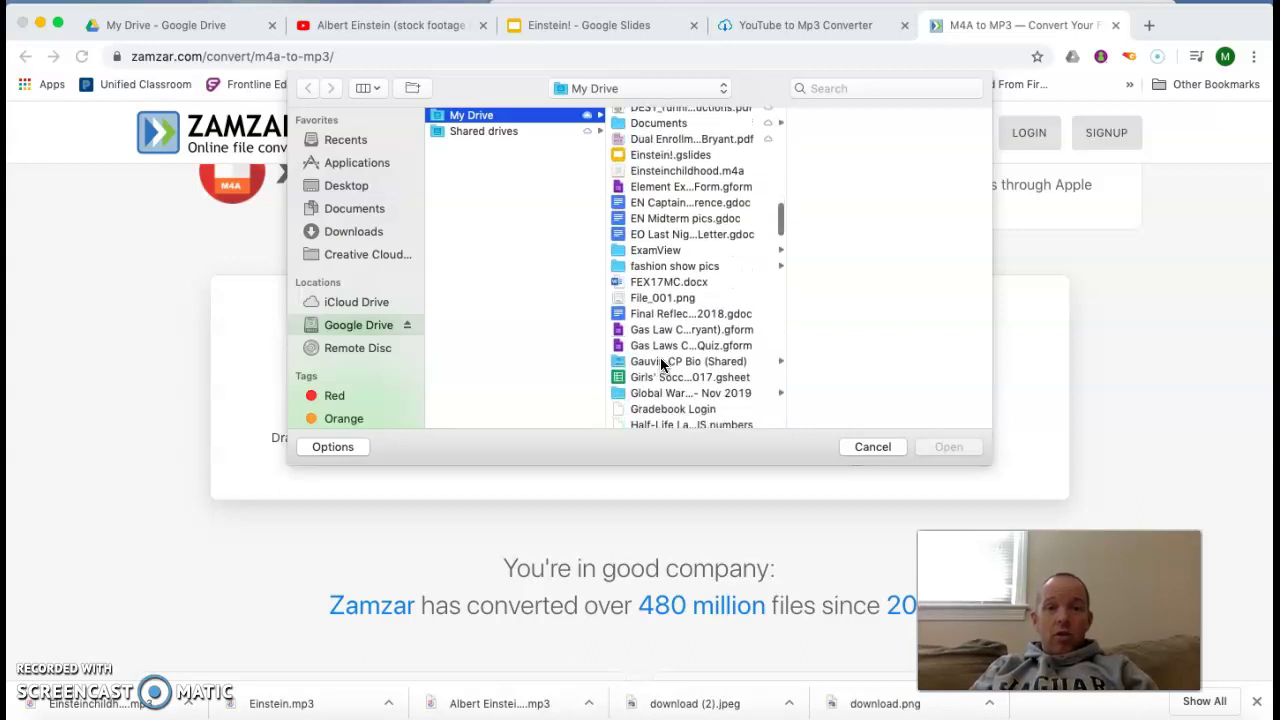
scroll(714, 316, up, 10)
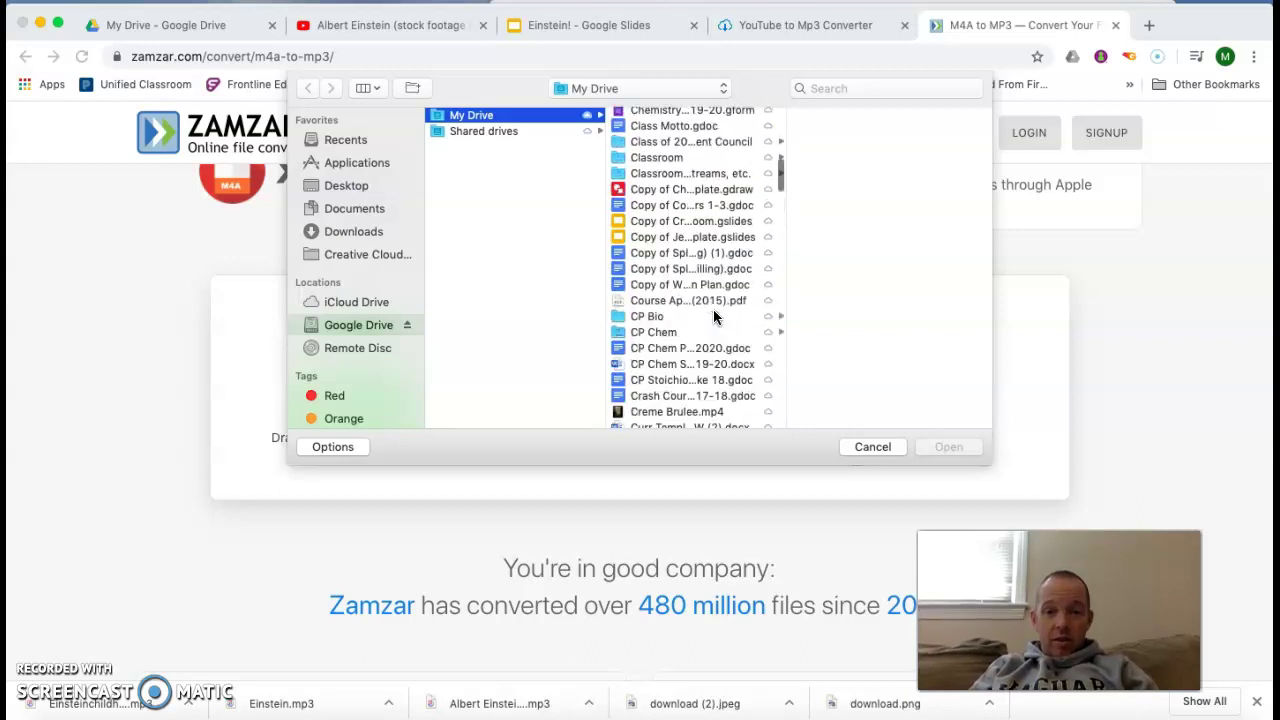
click(351, 188)
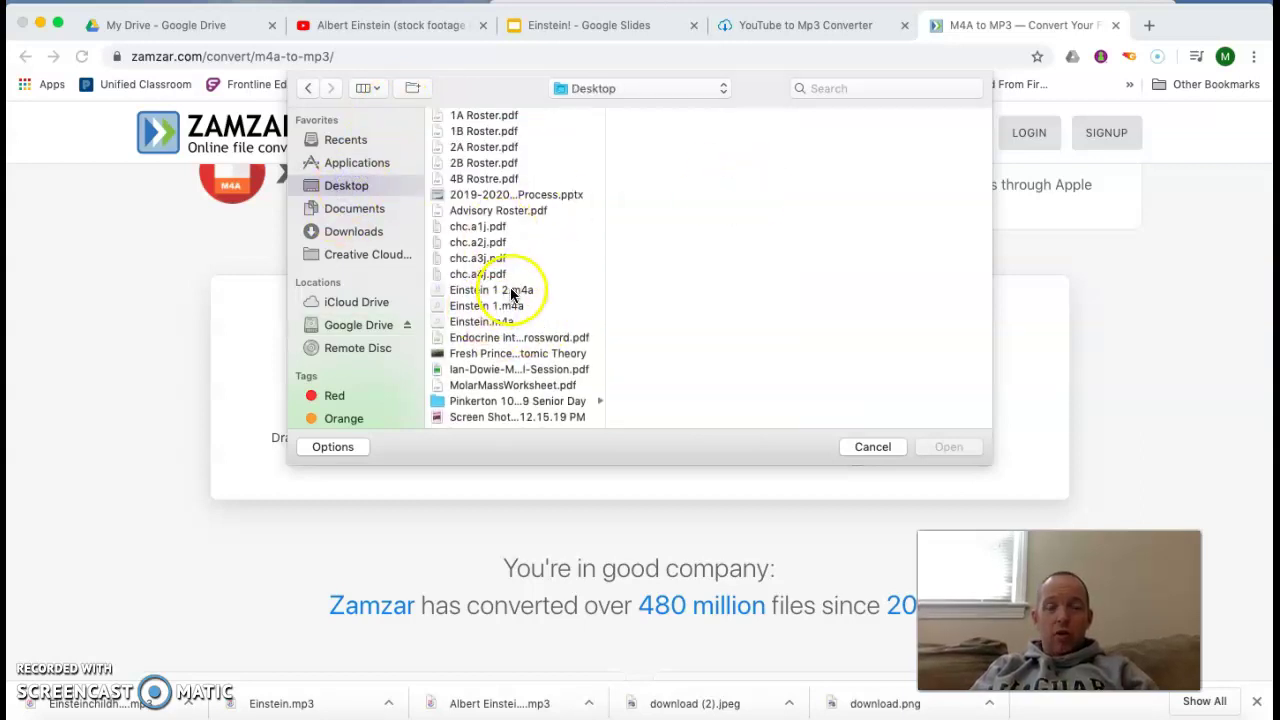
click(490, 290)
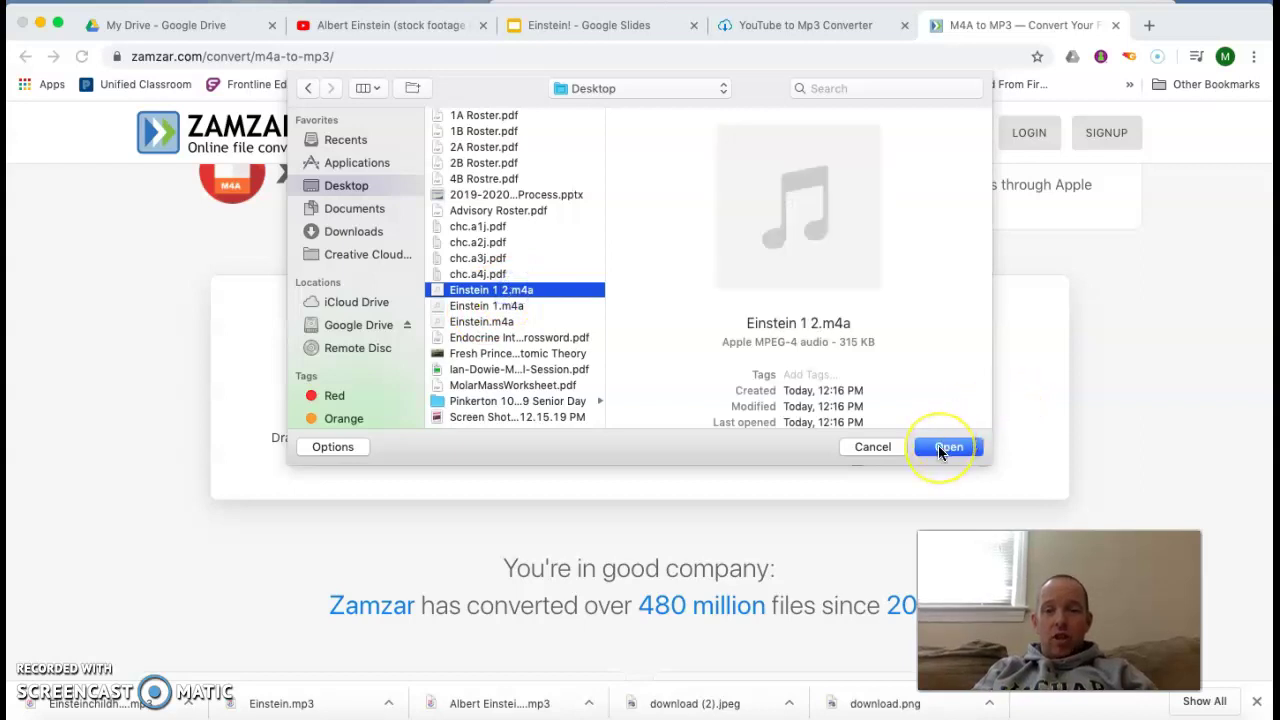
click(945, 447)
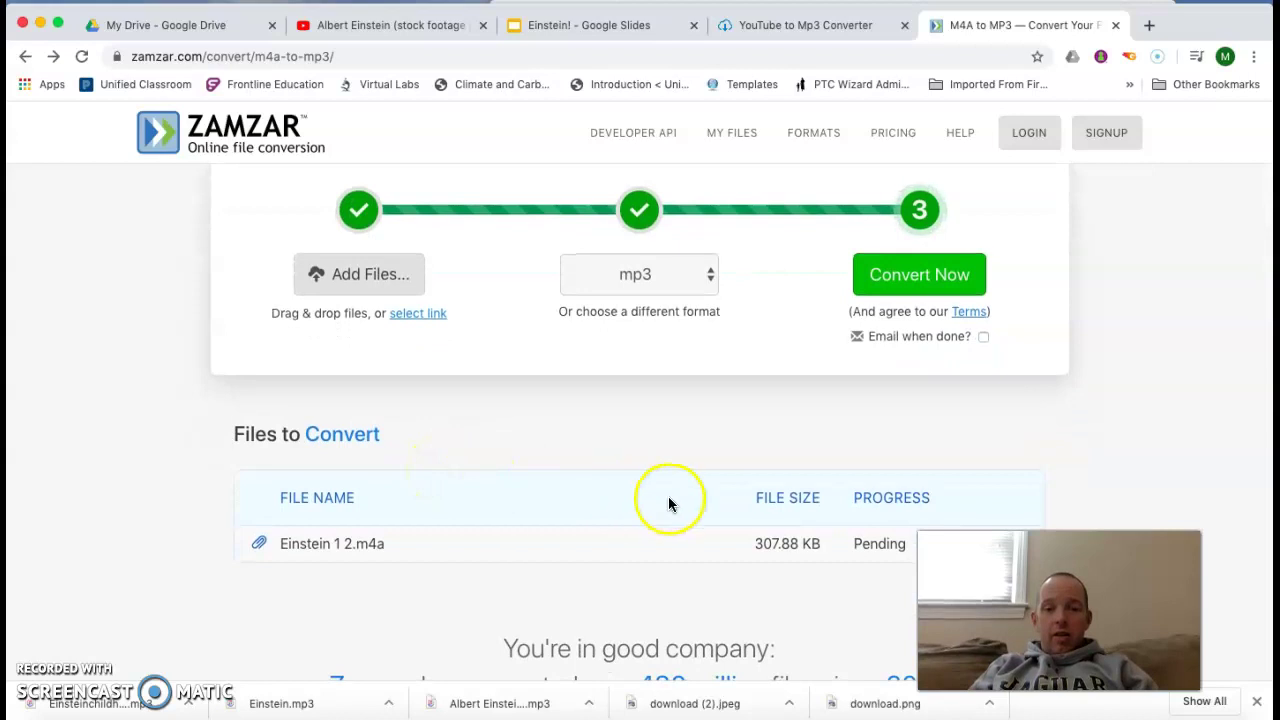
Convert the recording to 'Einstein 1 2.mp3', download it, and dismiss the Free Limit Reached popup
click(918, 282)
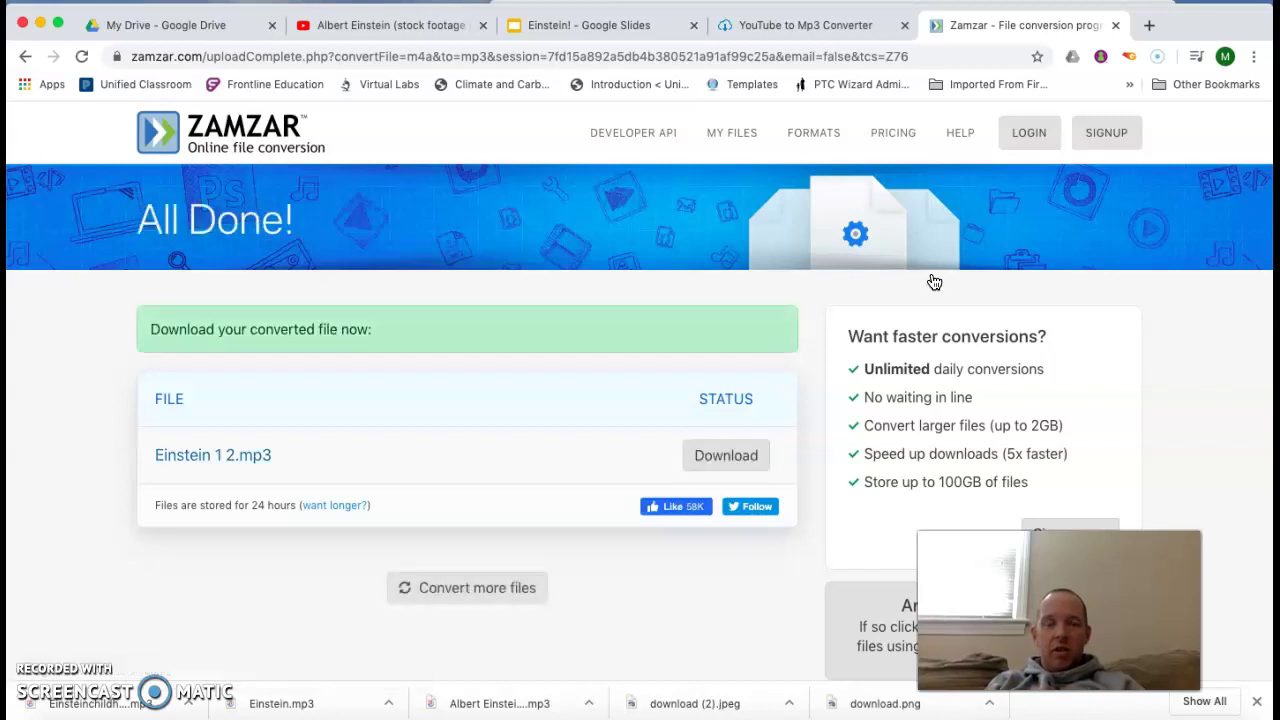
click(738, 459)
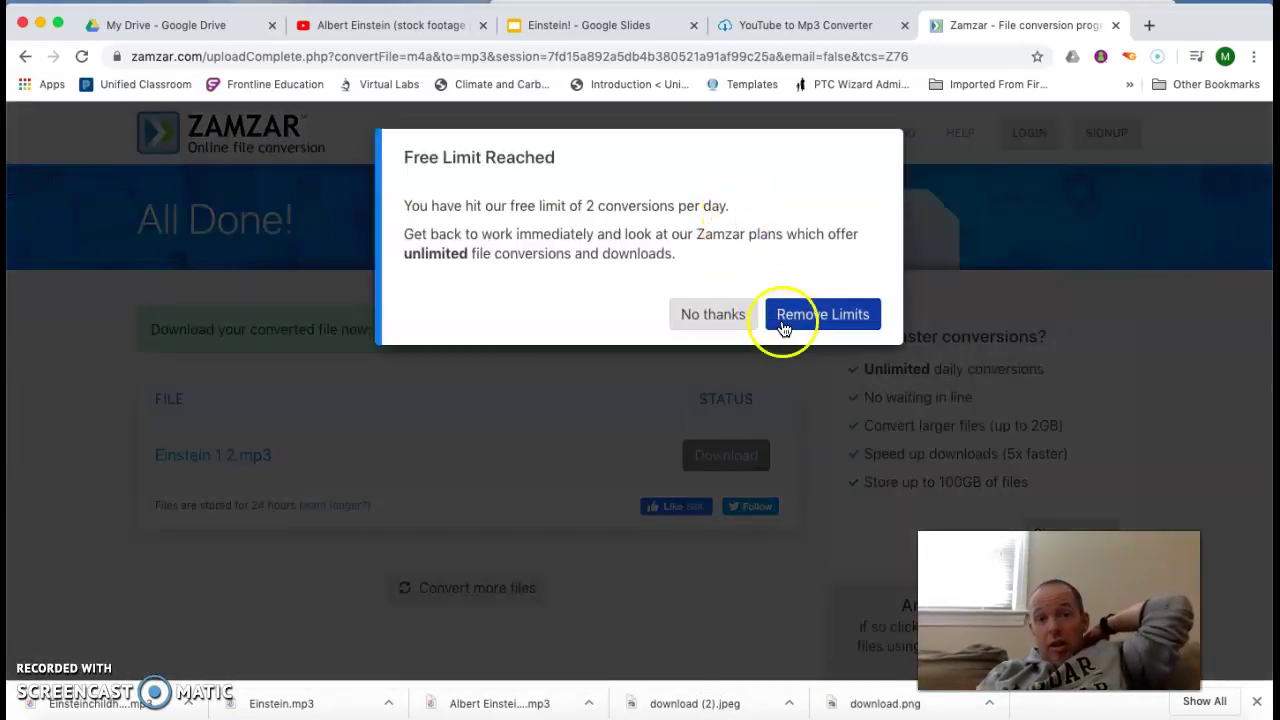
click(726, 317)
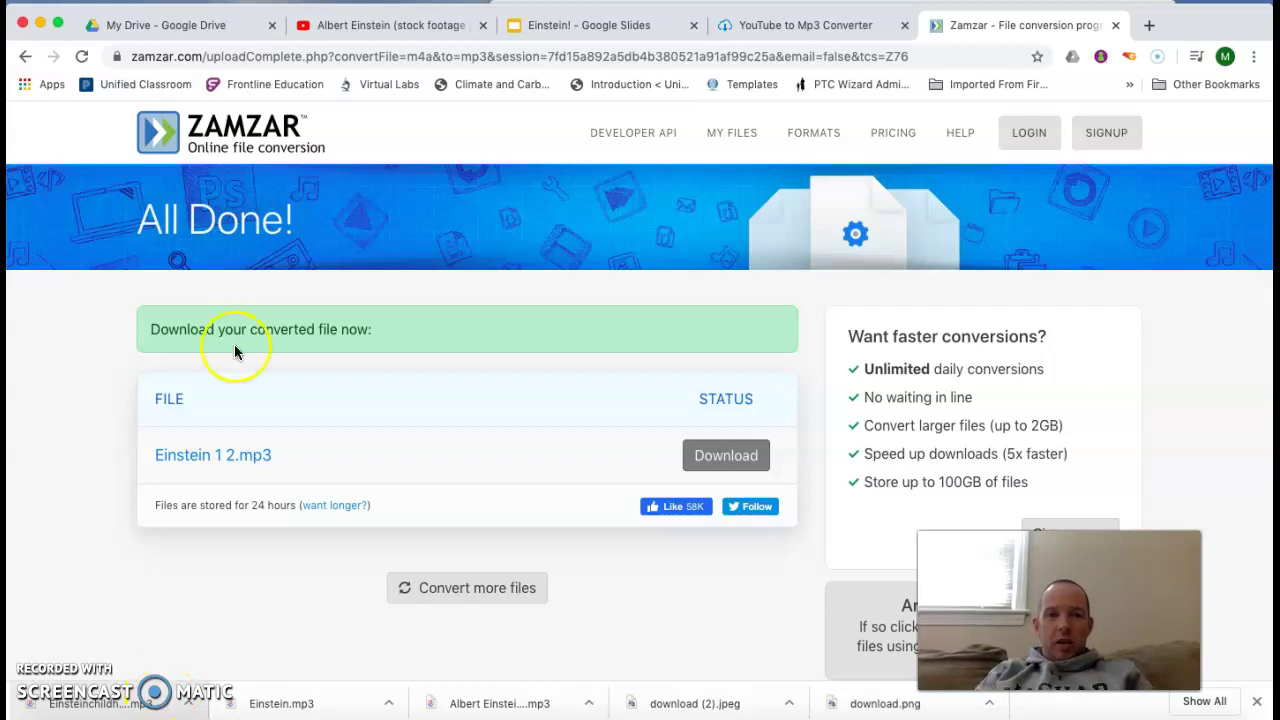
Upload the downloaded mp3 into Drive's CP Chem folder as a new version of the existing file
click(167, 28)
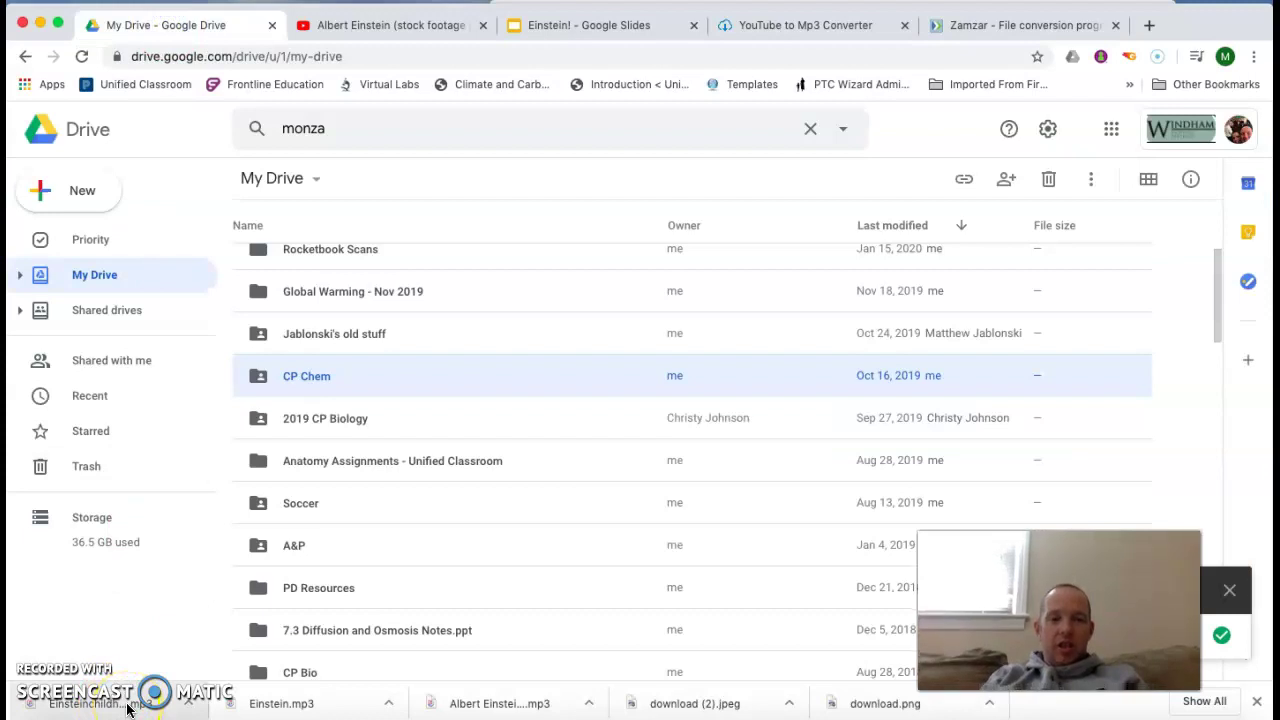
drag(127, 708, 321, 380)
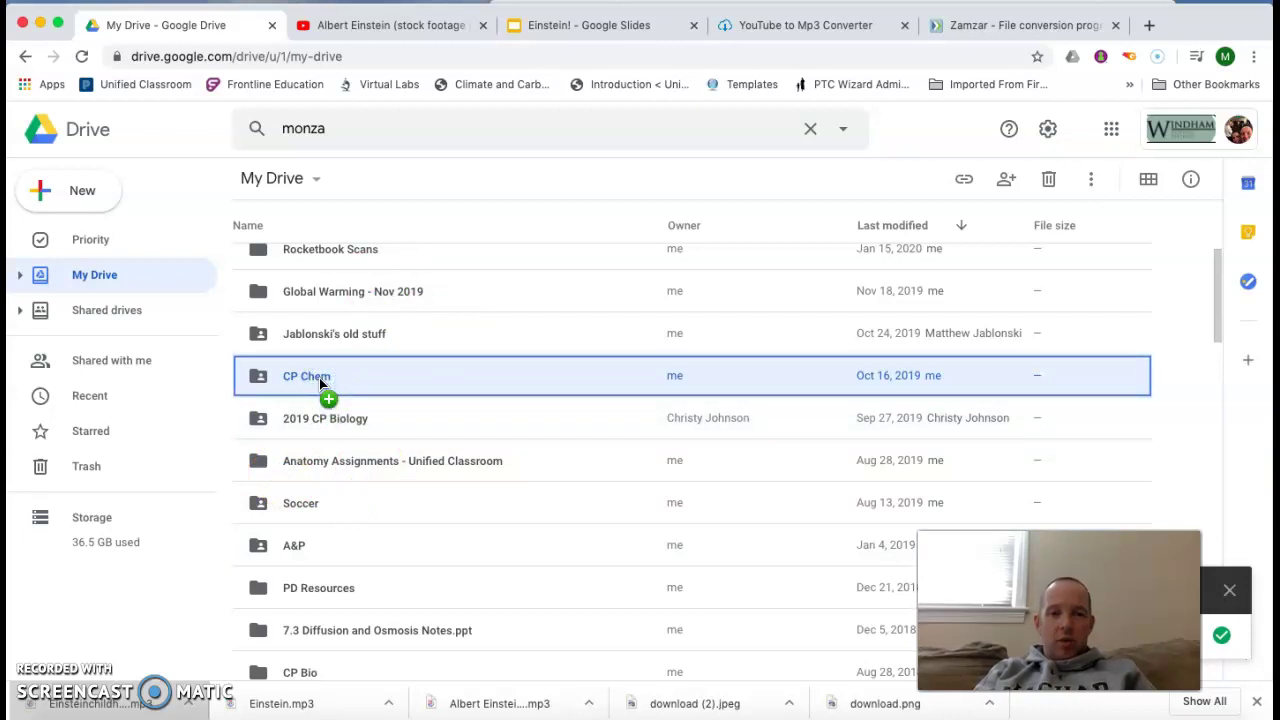
drag(319, 378, 320, 378)
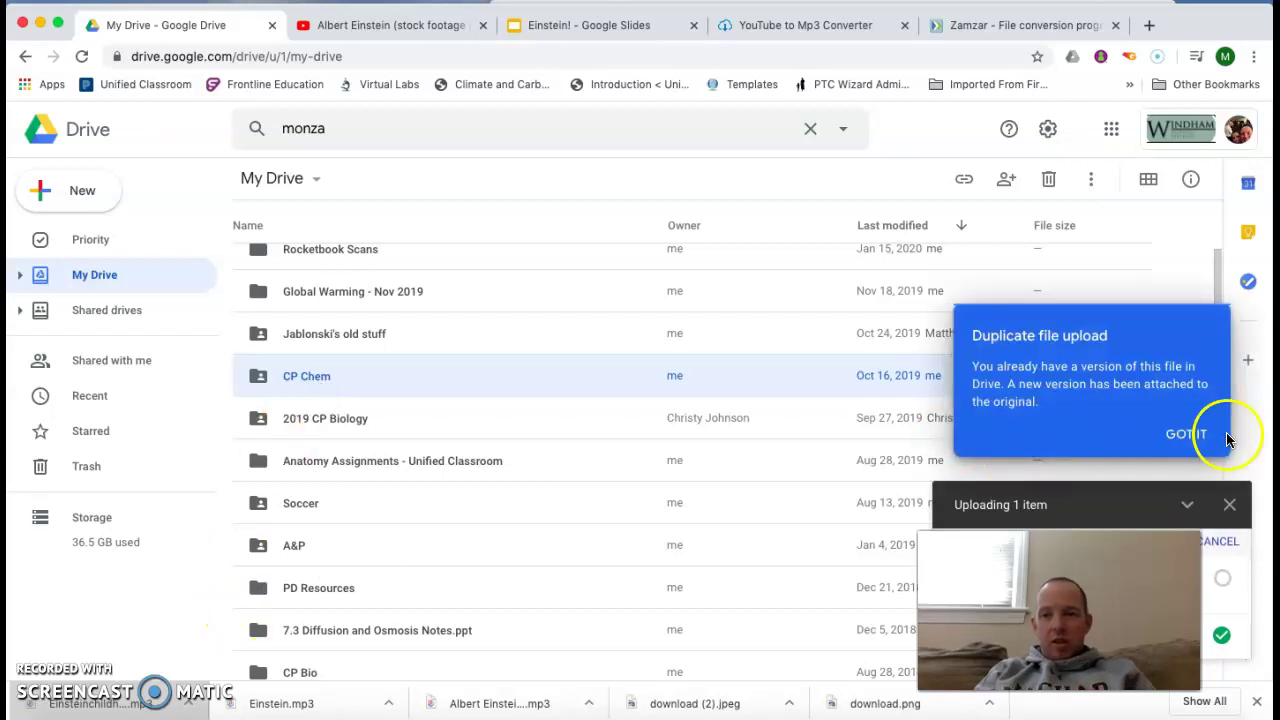
click(1178, 434)
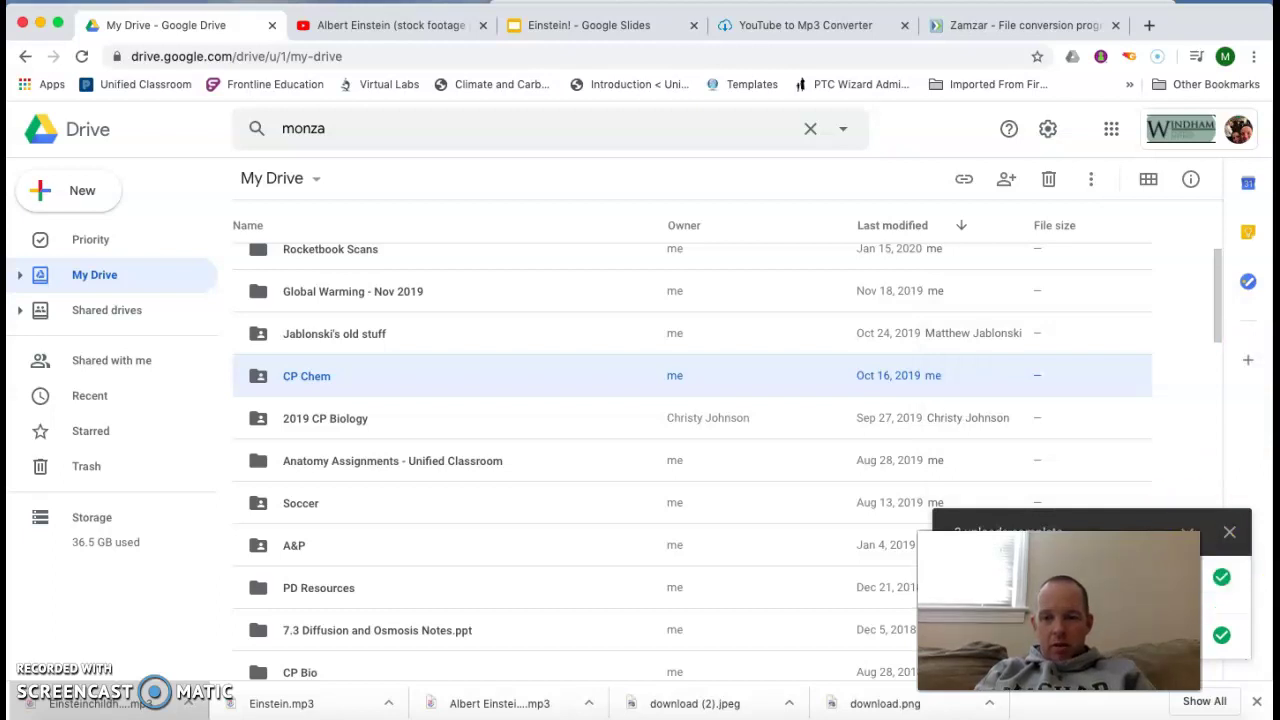
click(1232, 534)
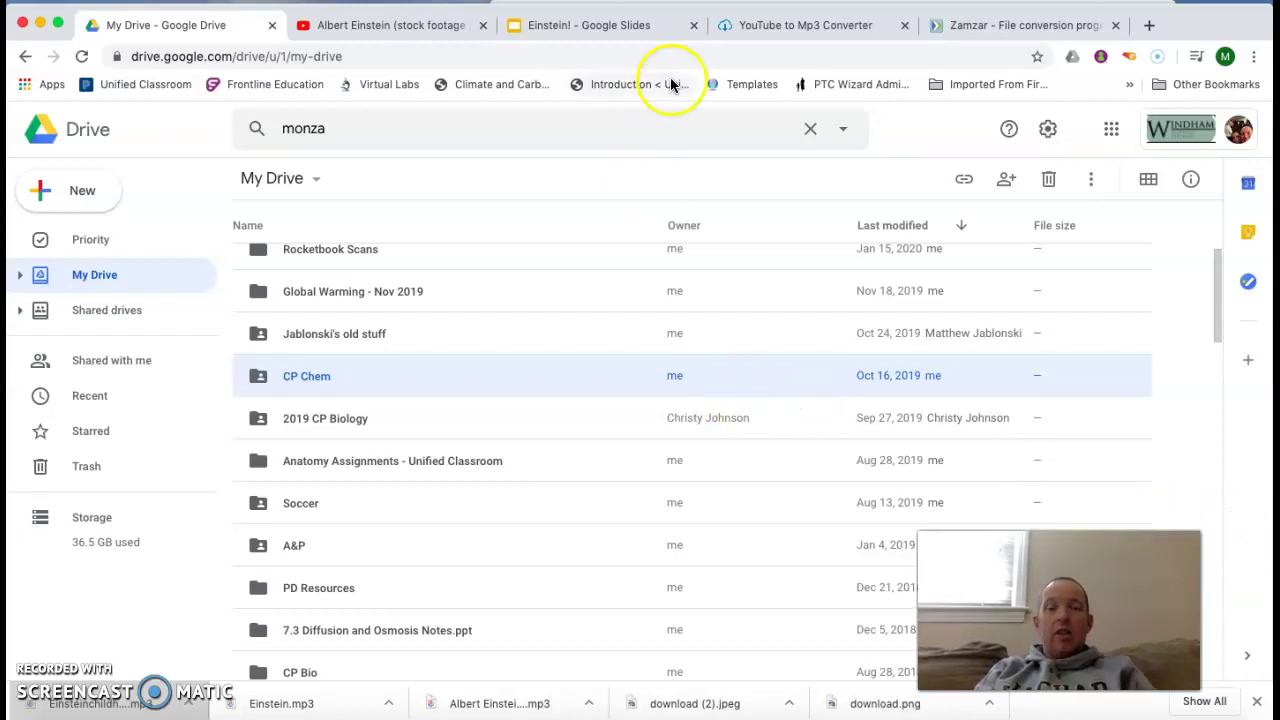
Insert 'Einsteinchildhood.mp3' from My Drive as audio on the Early Life slide
click(585, 27)
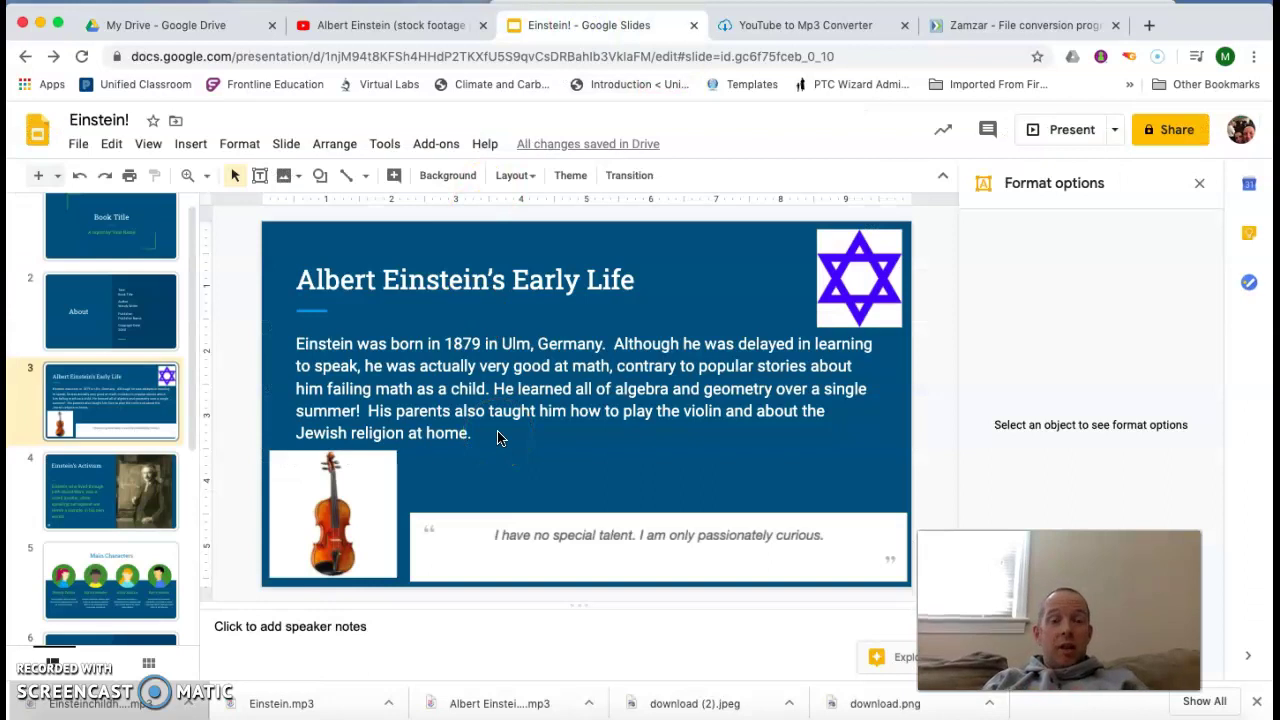
click(190, 145)
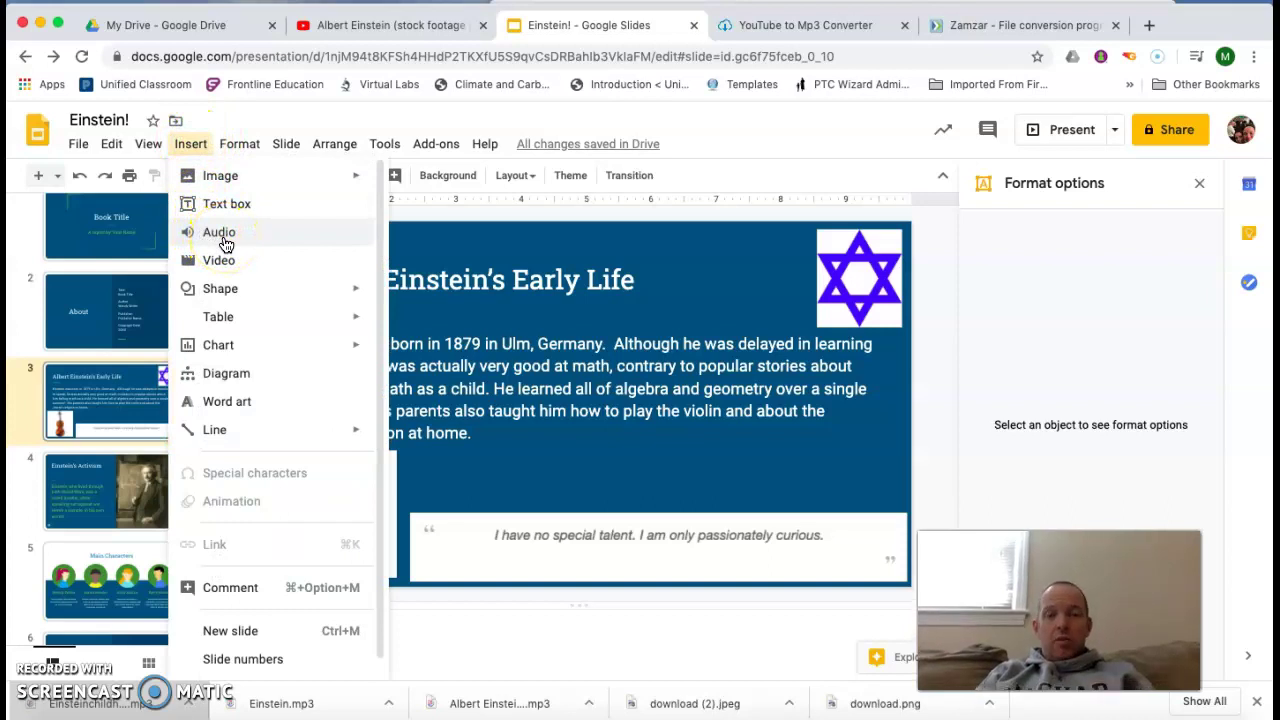
click(220, 233)
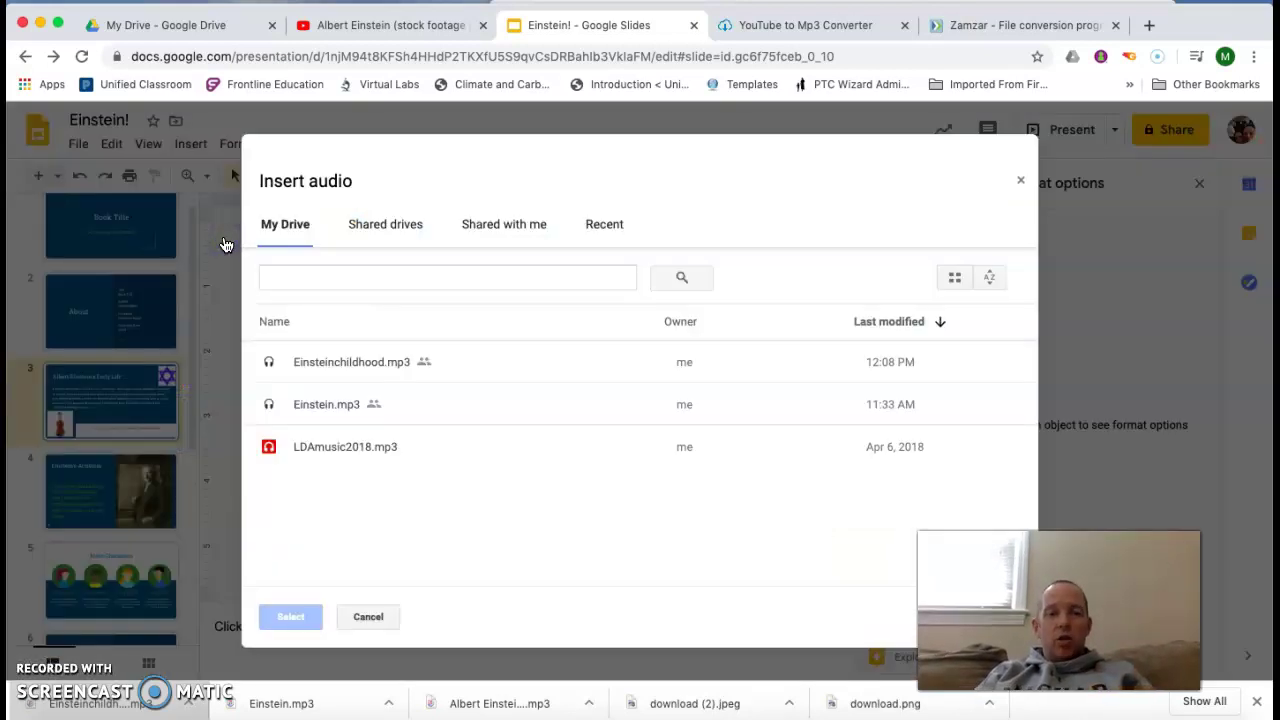
click(473, 341)
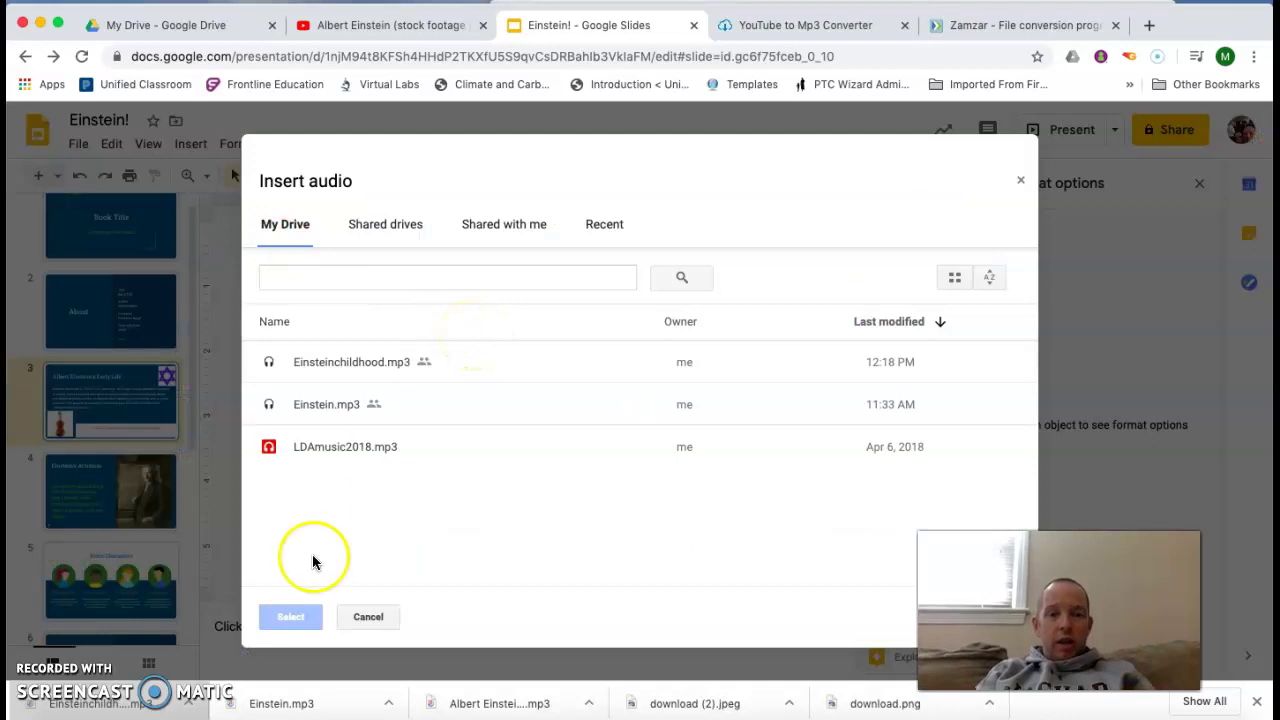
click(547, 275)
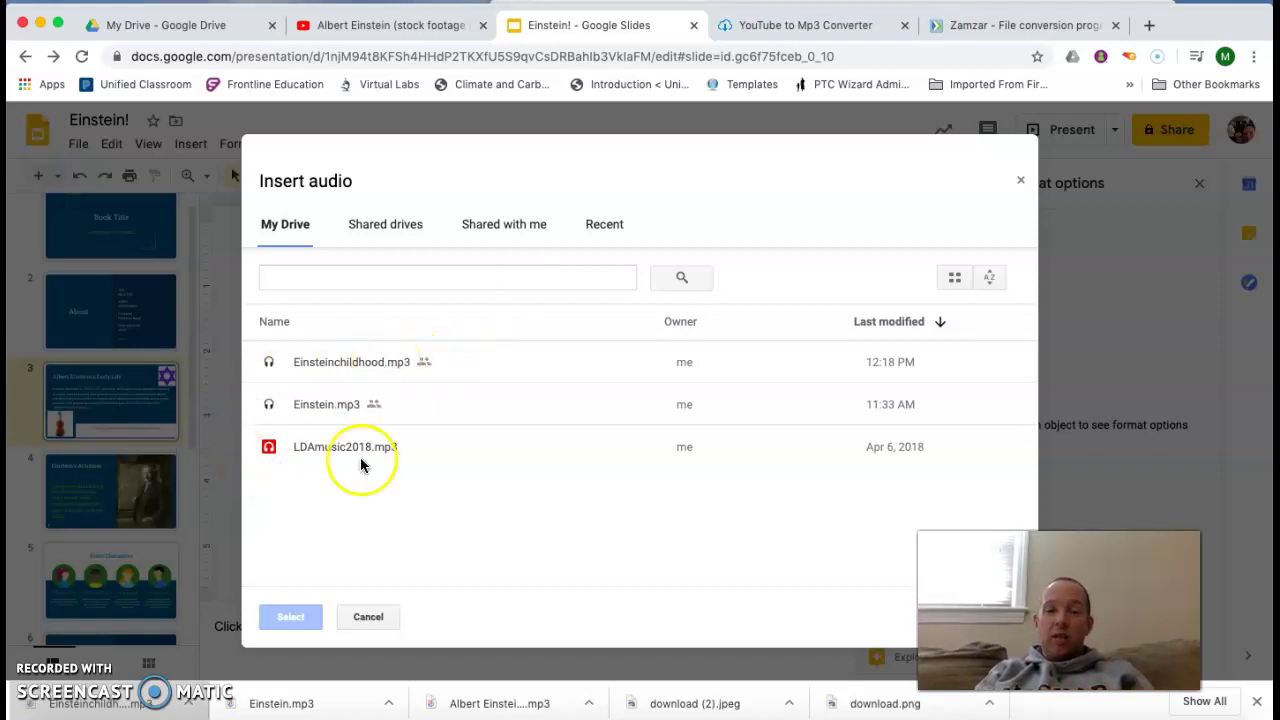
click(349, 362)
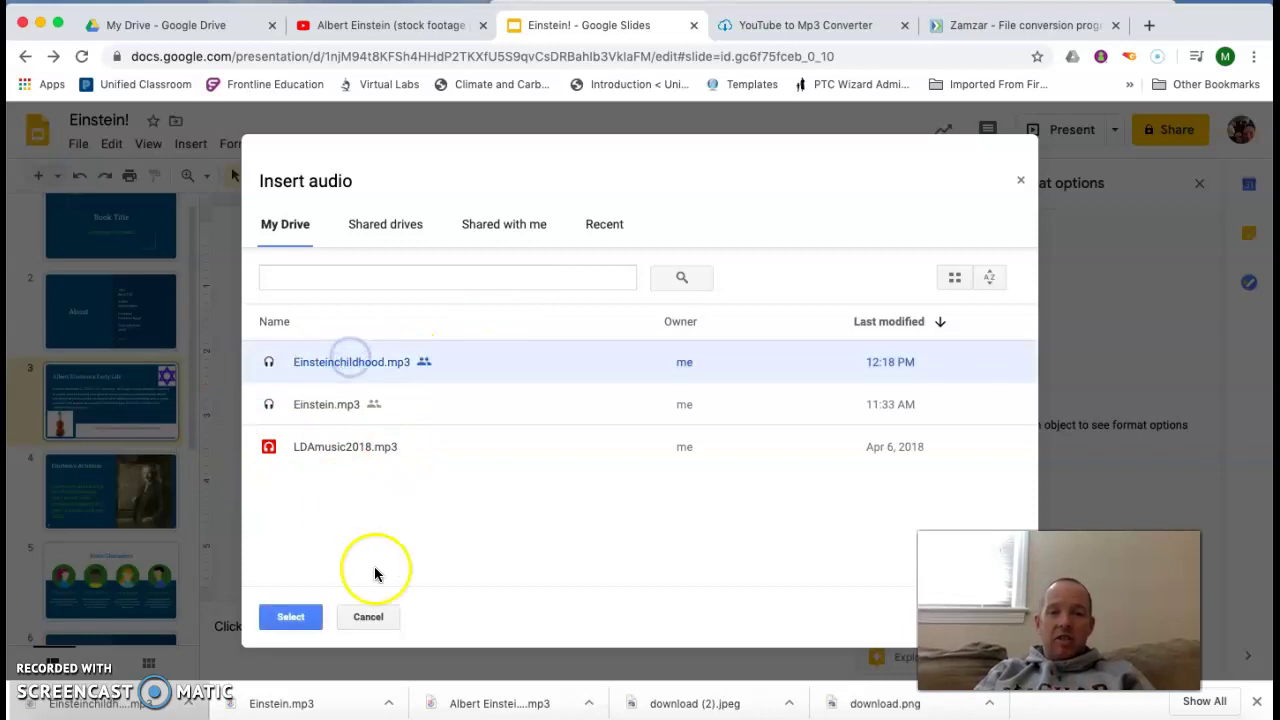
click(262, 618)
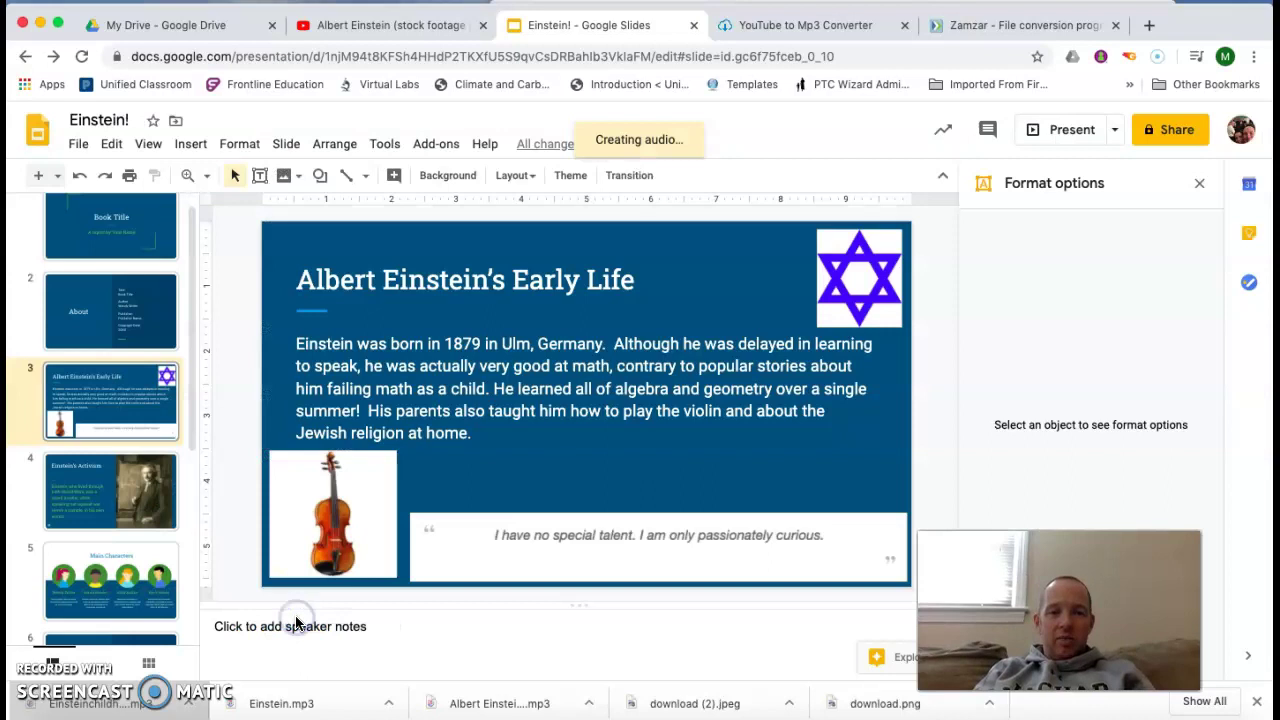
Select the newly added speaker icon on the slide
click(410, 300)
click(342, 254)
click(278, 236)
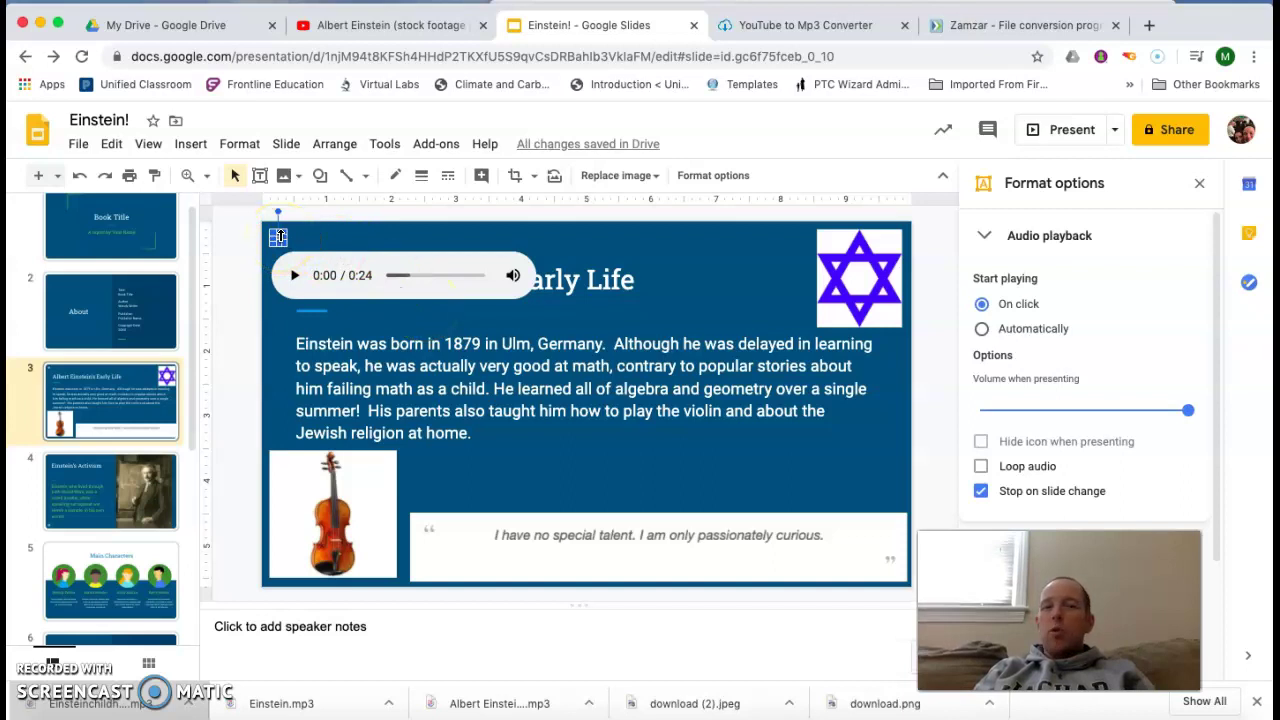
Enlarge the speaker icon and move it to the right, just above the quote box
mouse_move(278, 236)
mouse_down()
mouse_move(536, 384)
mouse_move(643, 279)
mouse_move(368, 271)
mouse_move(290, 250)
mouse_up()
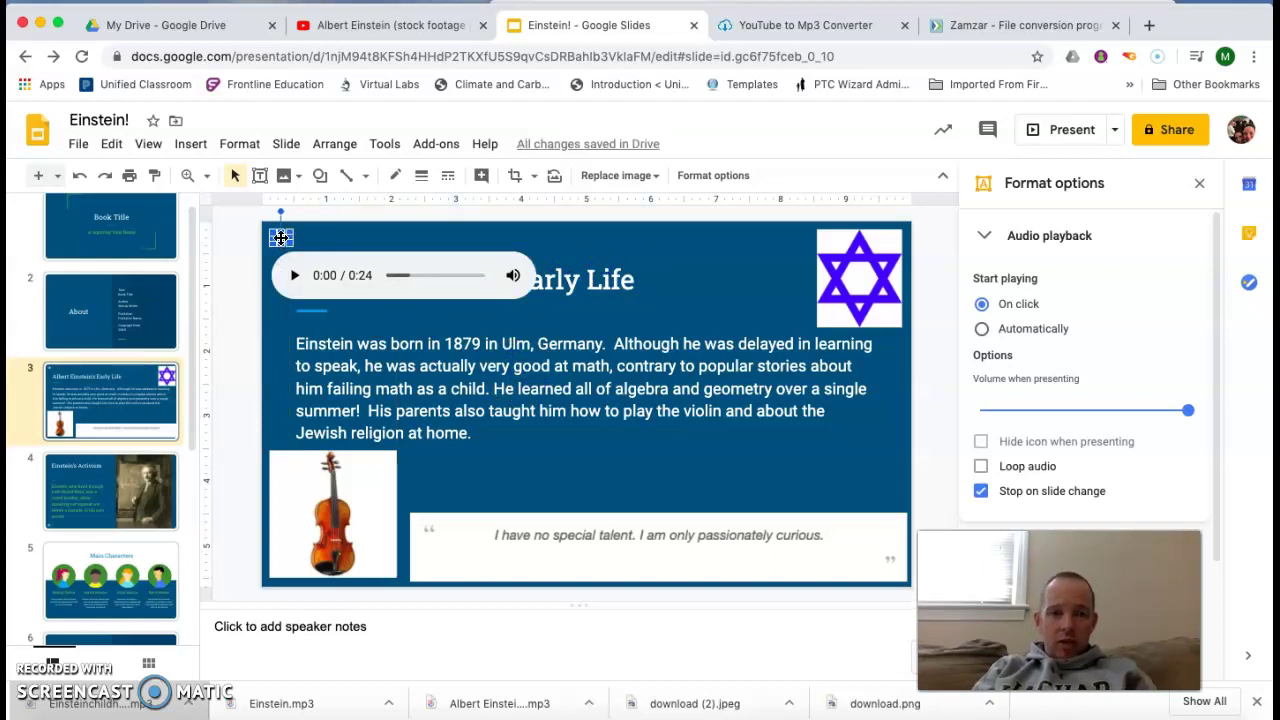
drag(281, 237, 896, 504)
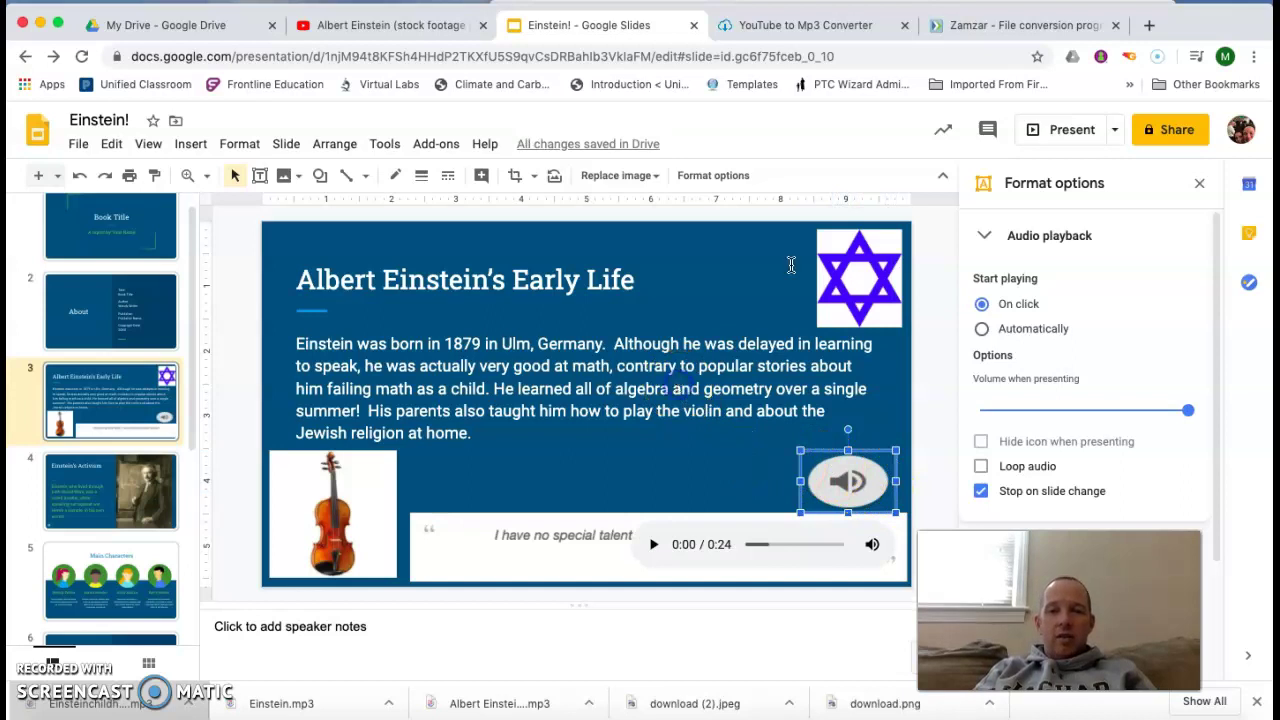
click(682, 388)
click(1065, 136)
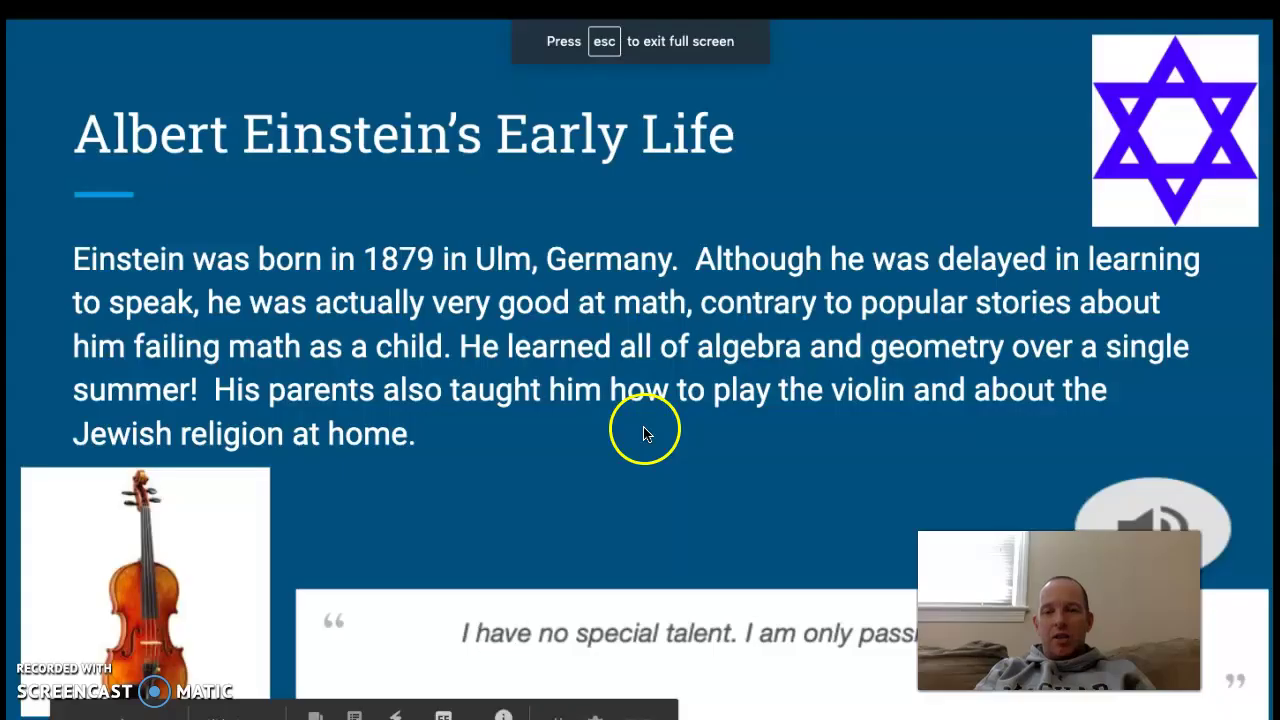
mouse_move(1103, 503)
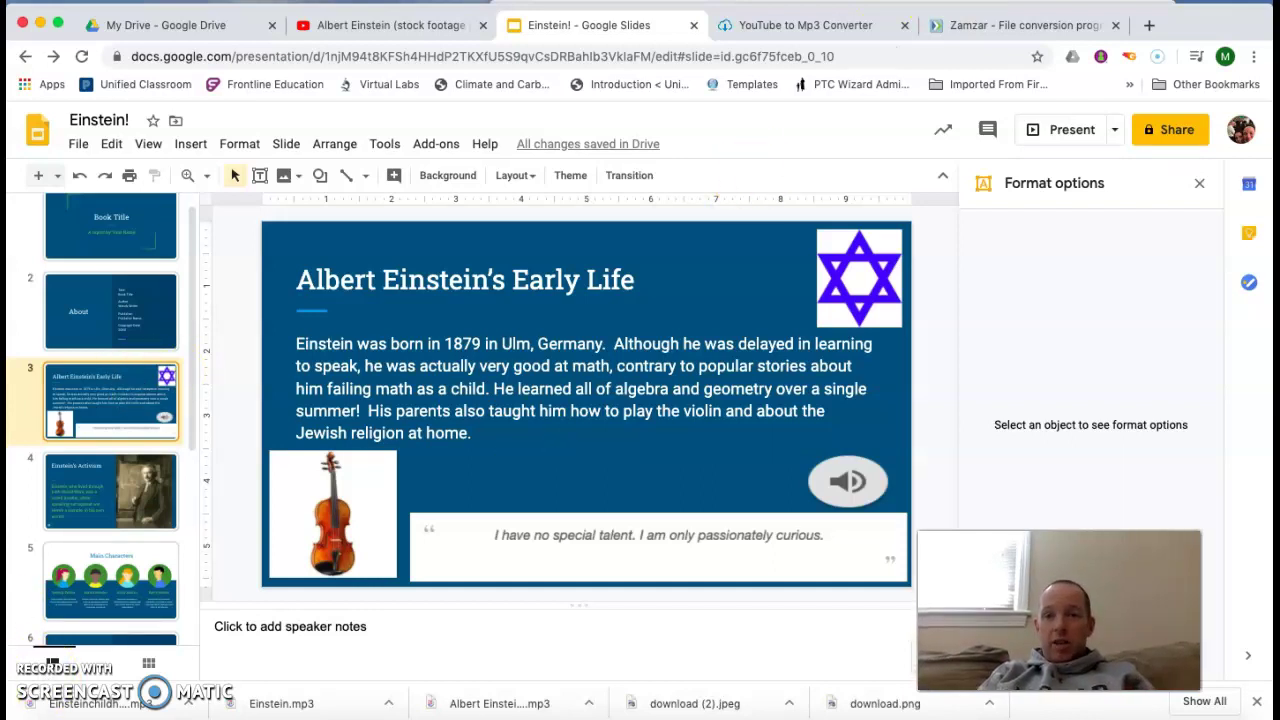
Return to Zamzar's All Done page listing 'Einstein 1 2.mp3'
click(980, 28)
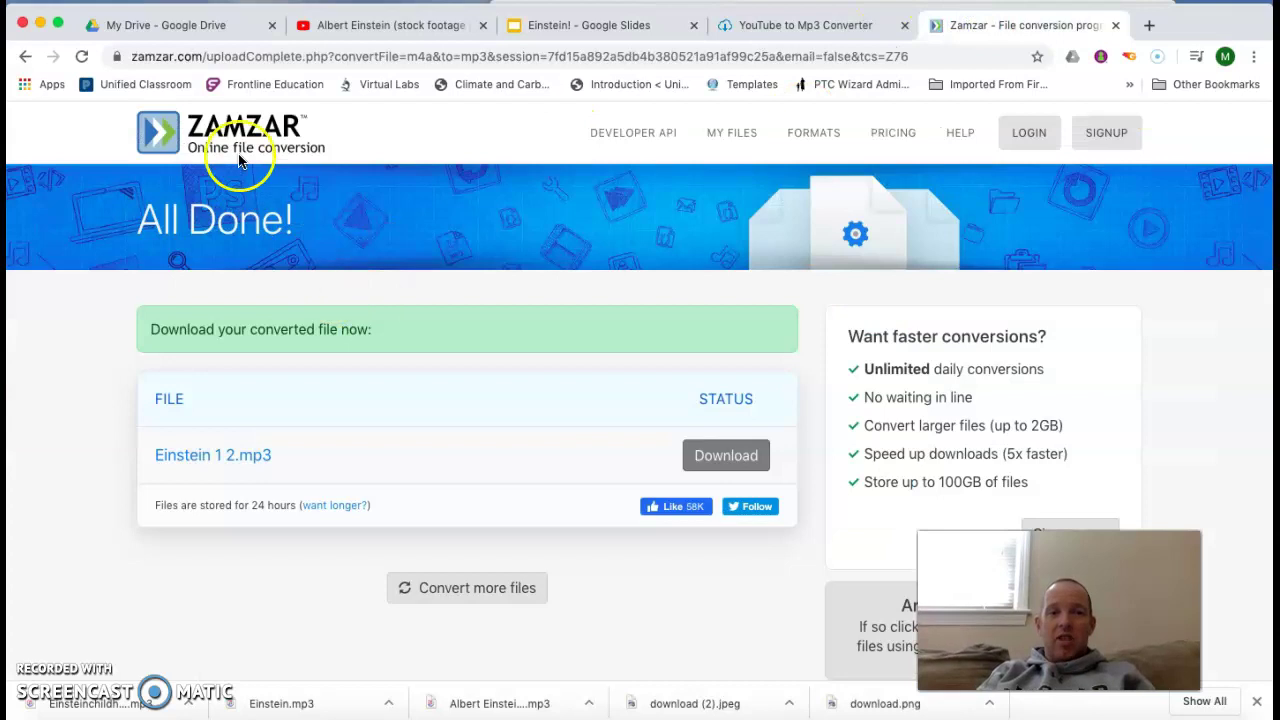